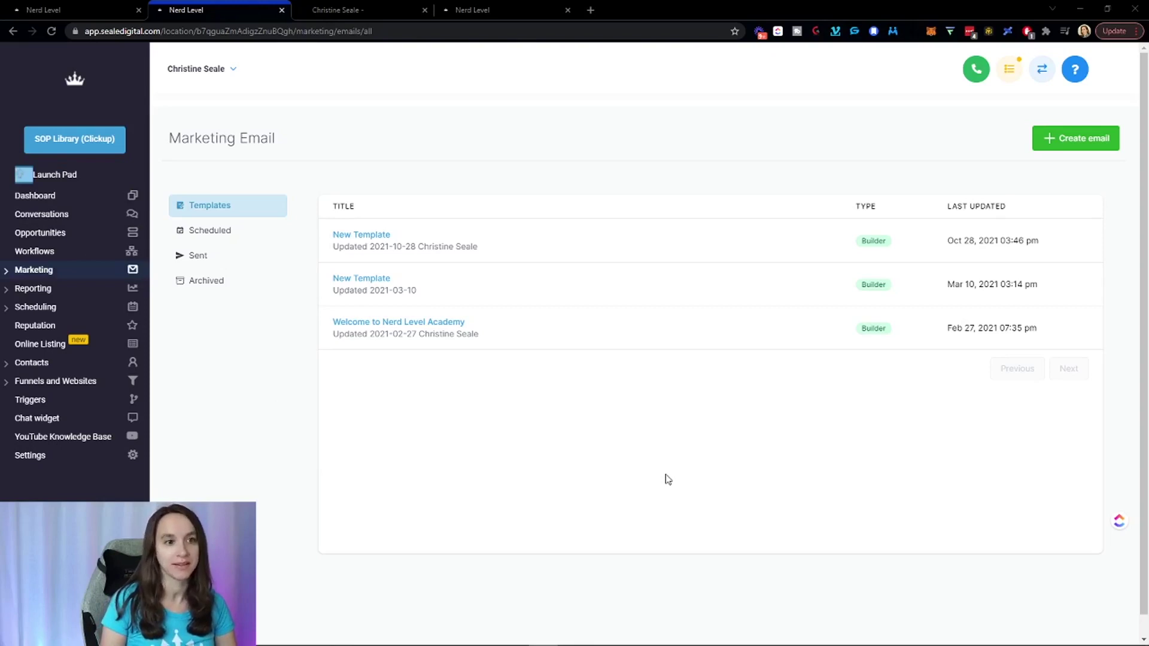
From Marketing's Emails section, create a new email to reach the template picker
{"action": "left_click", "coordinate": [44, 274]}
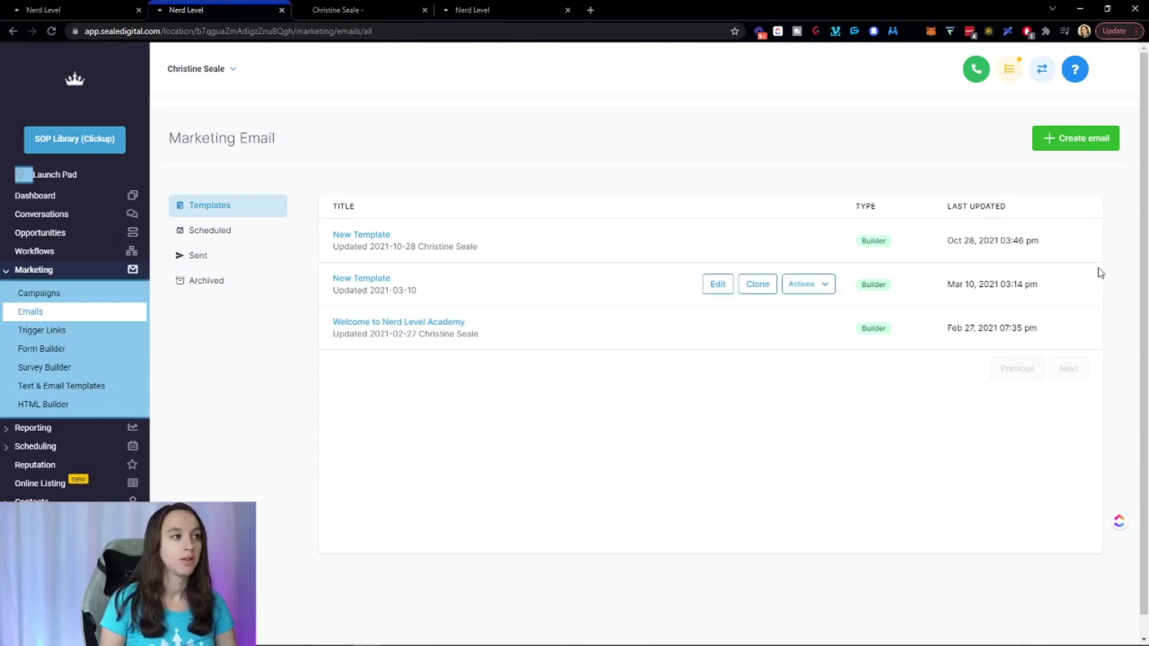
{"action": "left_click", "coordinate": [1084, 140]}
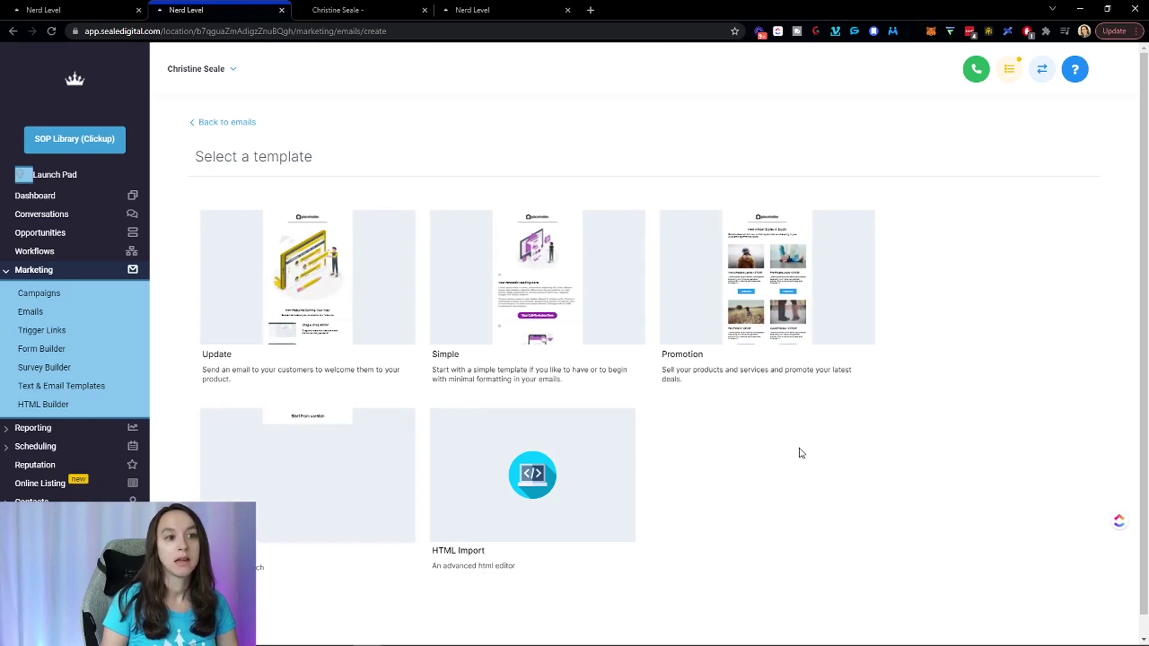
Start the email from the Simple template and inspect its sample heading section
{"action": "left_click", "coordinate": [580, 293]}
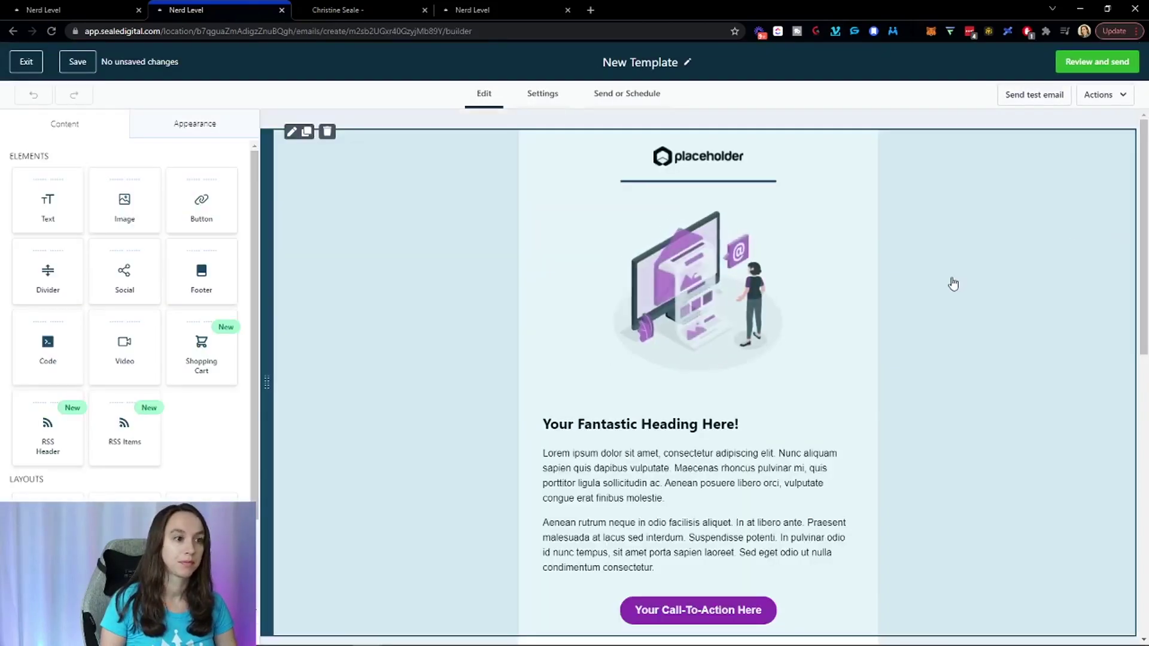
{"action": "scroll", "coordinate": [952, 285], "scroll_direction": "down", "scroll_amount": 2}
{"action": "scroll", "coordinate": [939, 292], "scroll_direction": "up", "scroll_amount": 1}
{"action": "left_click", "coordinate": [746, 371]}
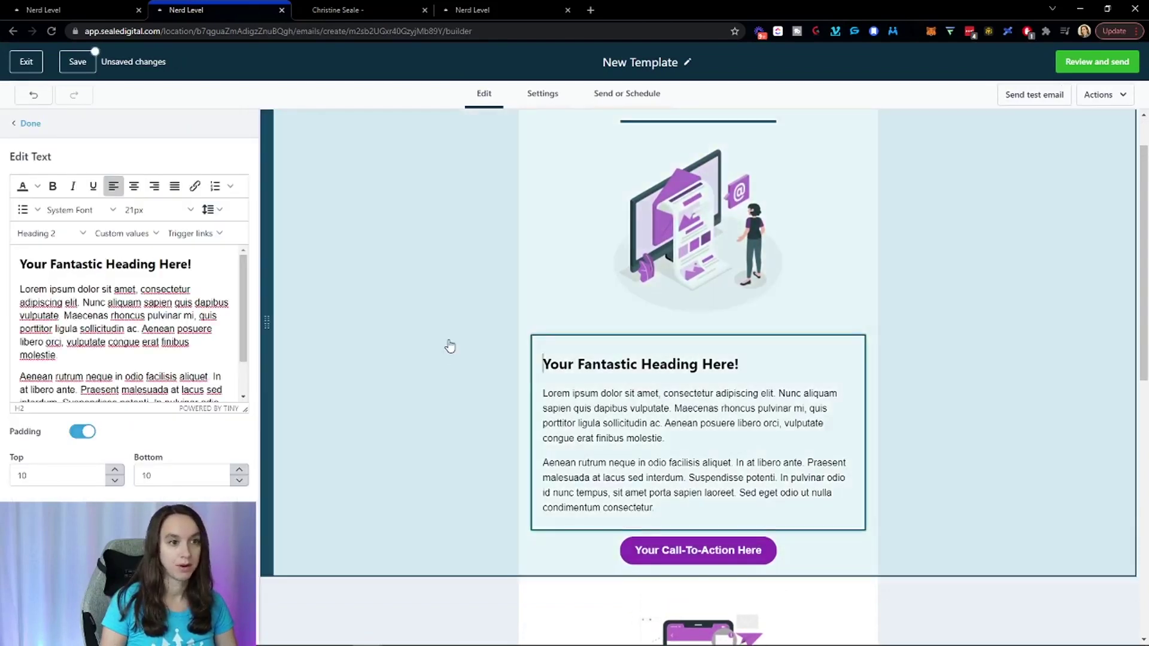
{"action": "left_click", "coordinate": [449, 344]}
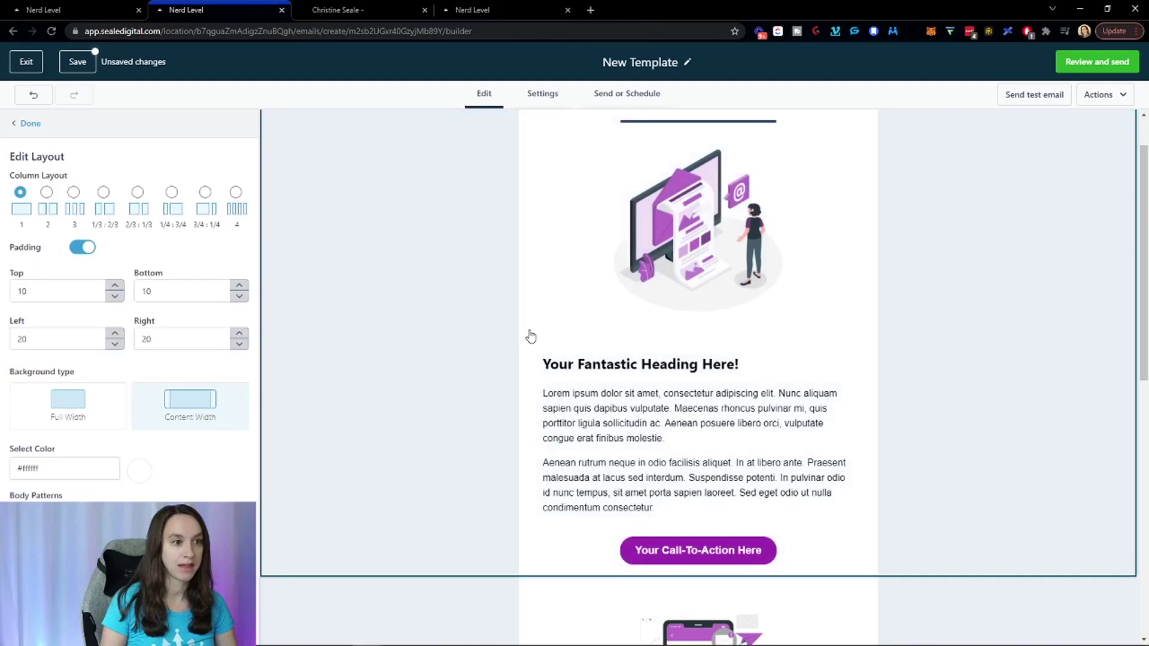
{"action": "left_click", "coordinate": [28, 123]}
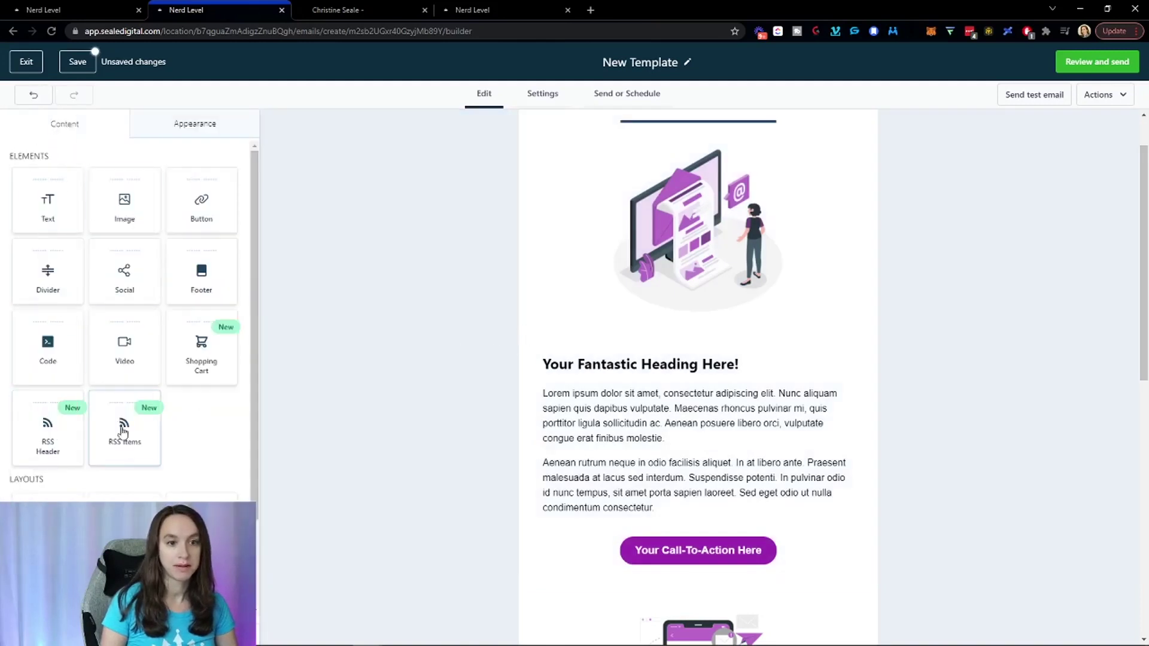
Add an RSS Header block below the image and an RSS Items block beneath it
{"action": "left_click_drag", "start_coordinate": [46, 444], "coordinate": [673, 375]}
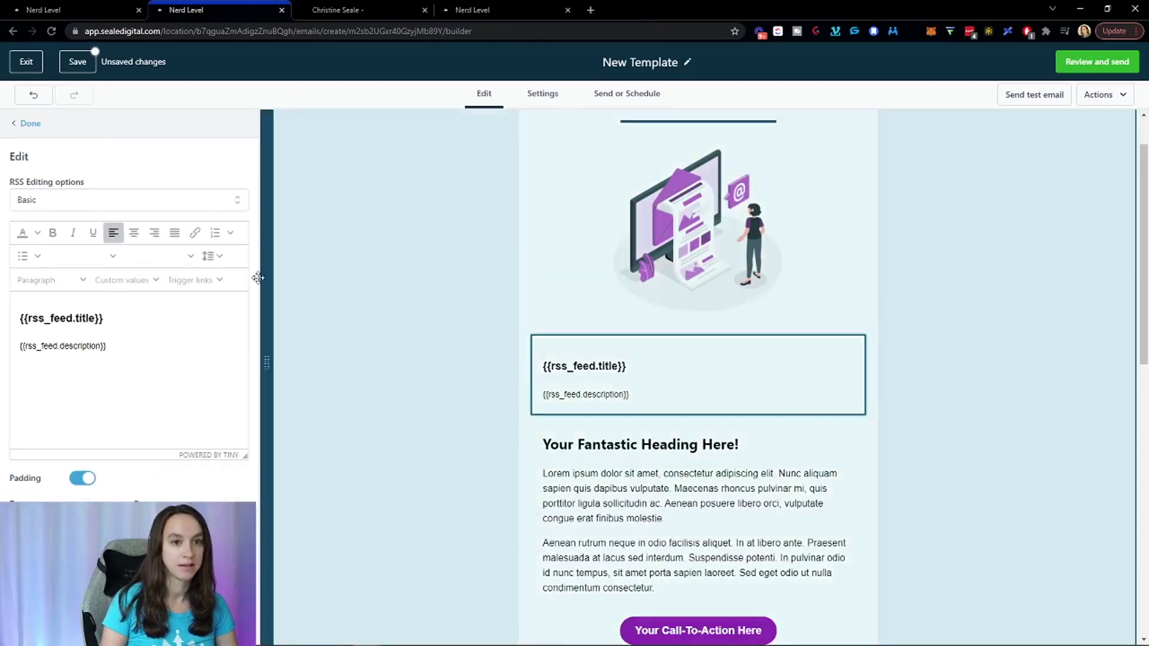
{"action": "left_click", "coordinate": [32, 126]}
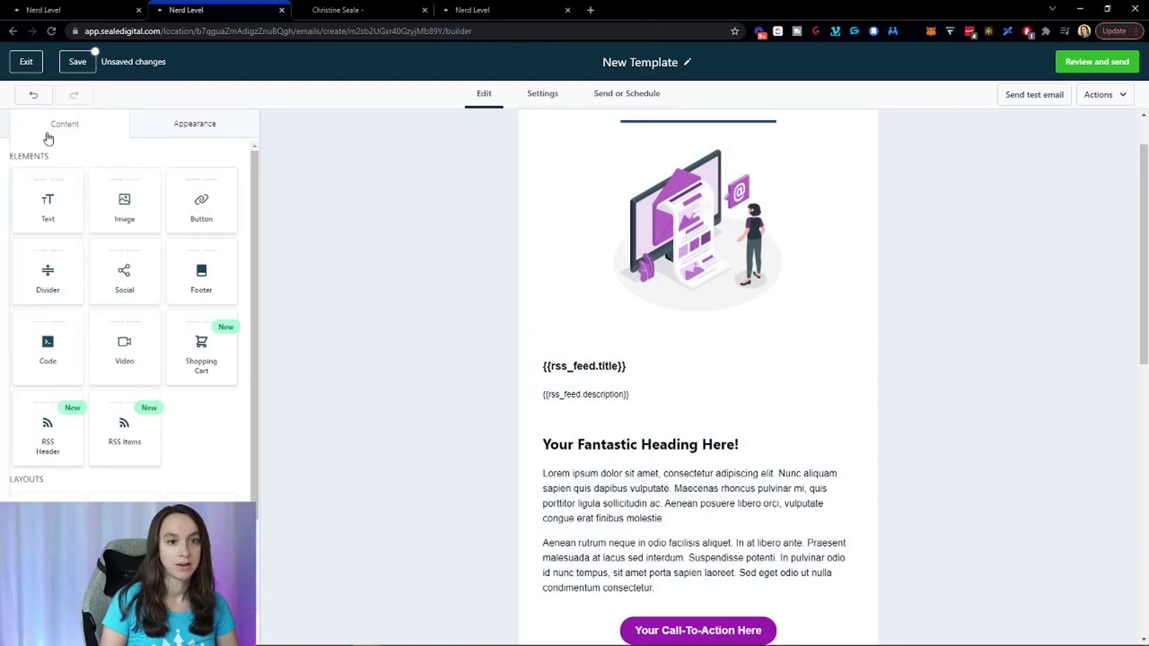
{"action": "left_click_drag", "start_coordinate": [111, 446], "coordinate": [721, 433]}
Delete the sample heading-and-paragraph block from the template
{"action": "scroll", "coordinate": [766, 399], "scroll_direction": "down", "scroll_amount": 1}
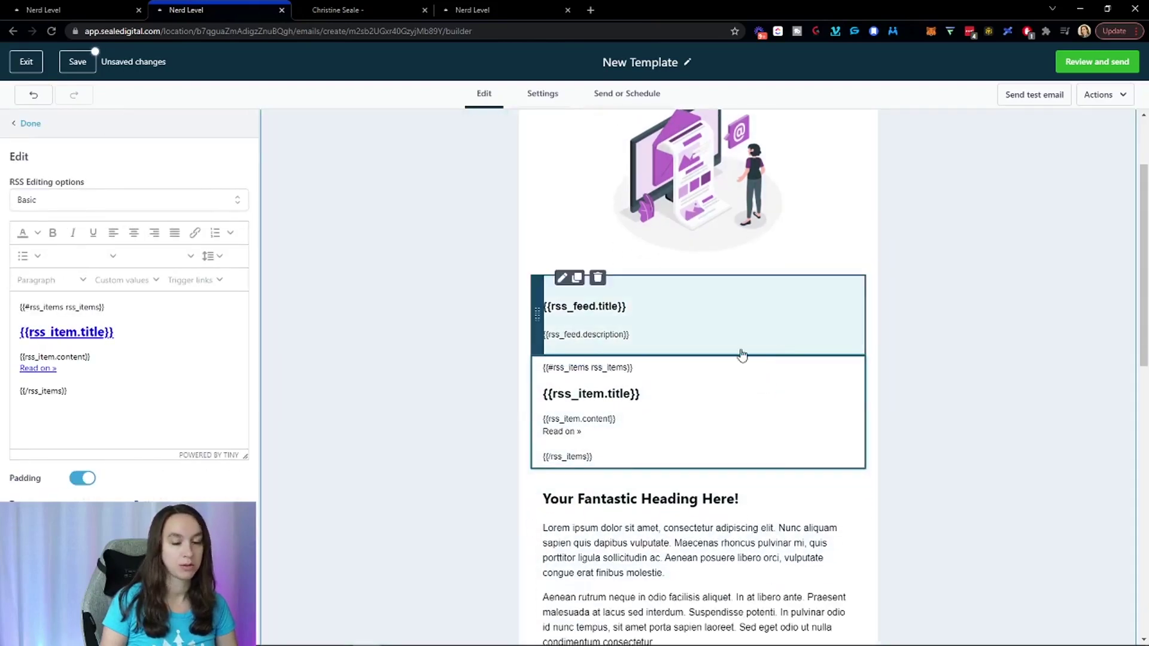
{"action": "left_click", "coordinate": [839, 511]}
{"action": "scroll", "coordinate": [682, 506], "scroll_direction": "down", "scroll_amount": 4}
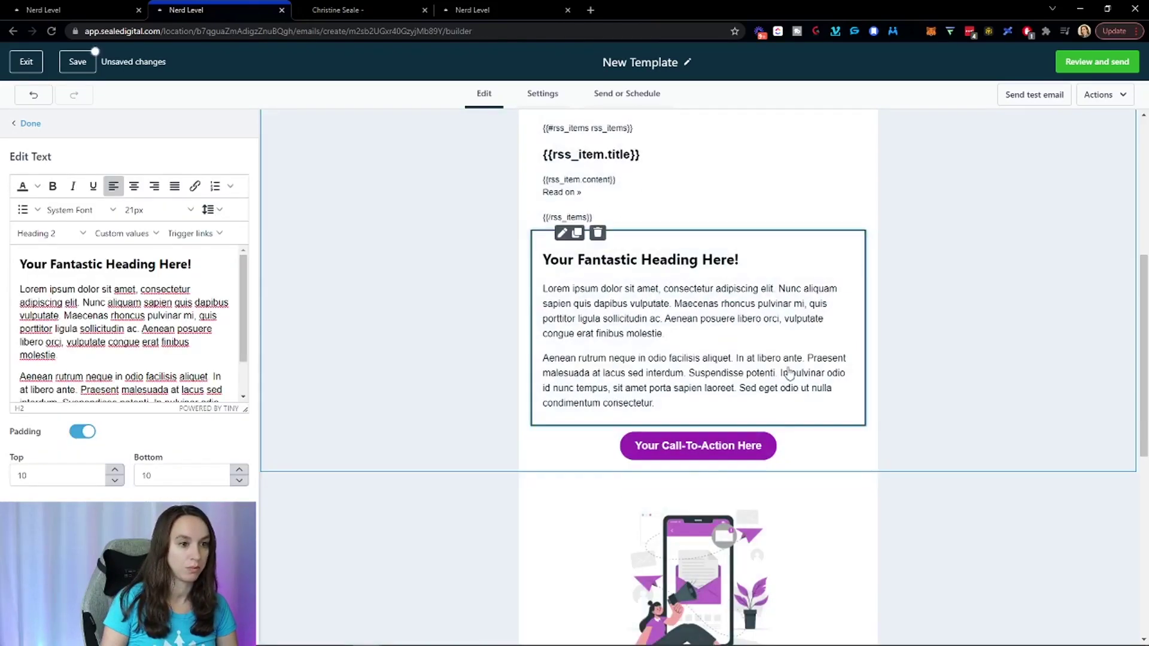
{"action": "key", "text": "Escape"}
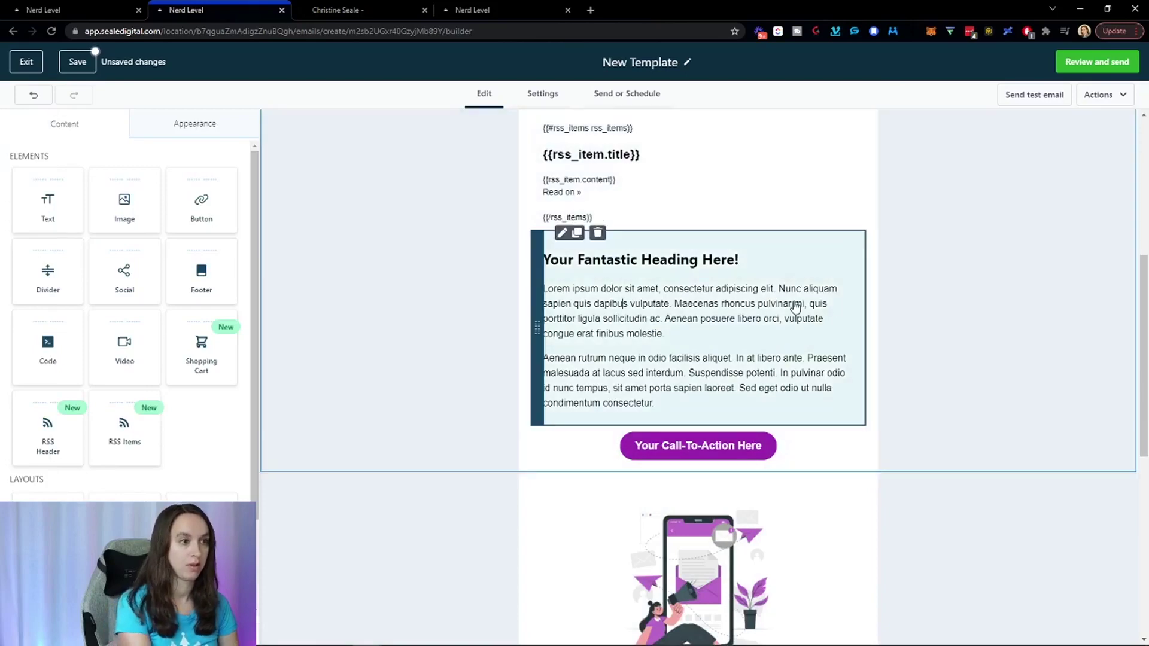
{"action": "left_click", "coordinate": [796, 307]}
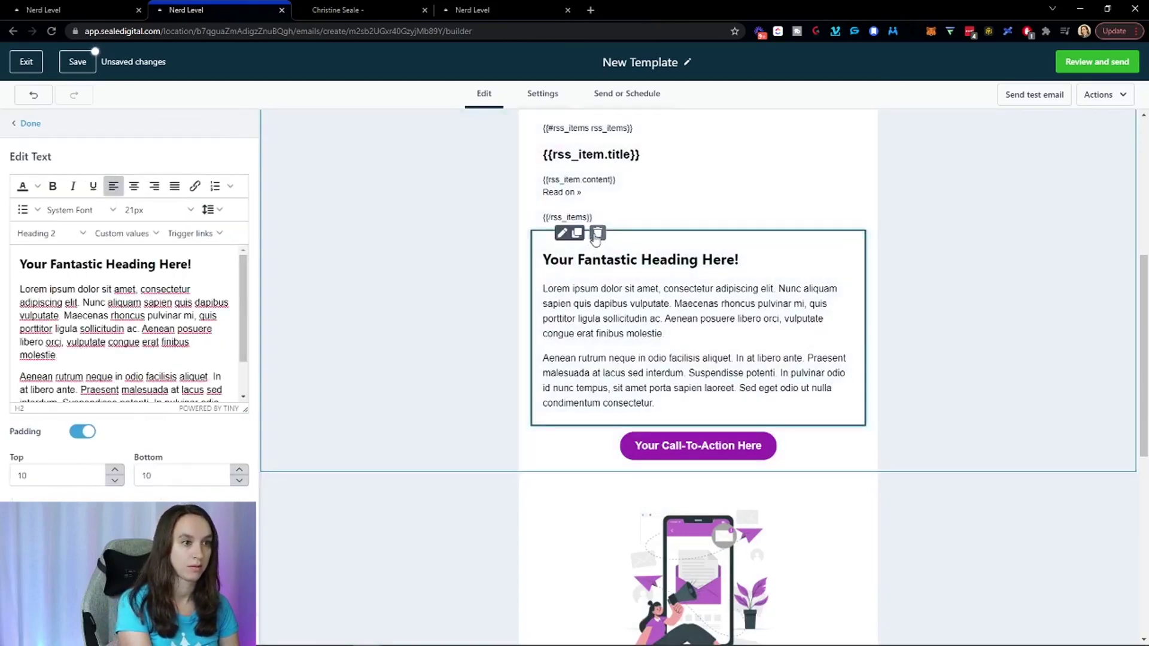
{"action": "left_click", "coordinate": [598, 235]}
{"action": "scroll", "coordinate": [860, 424], "scroll_direction": "up", "scroll_amount": 5}
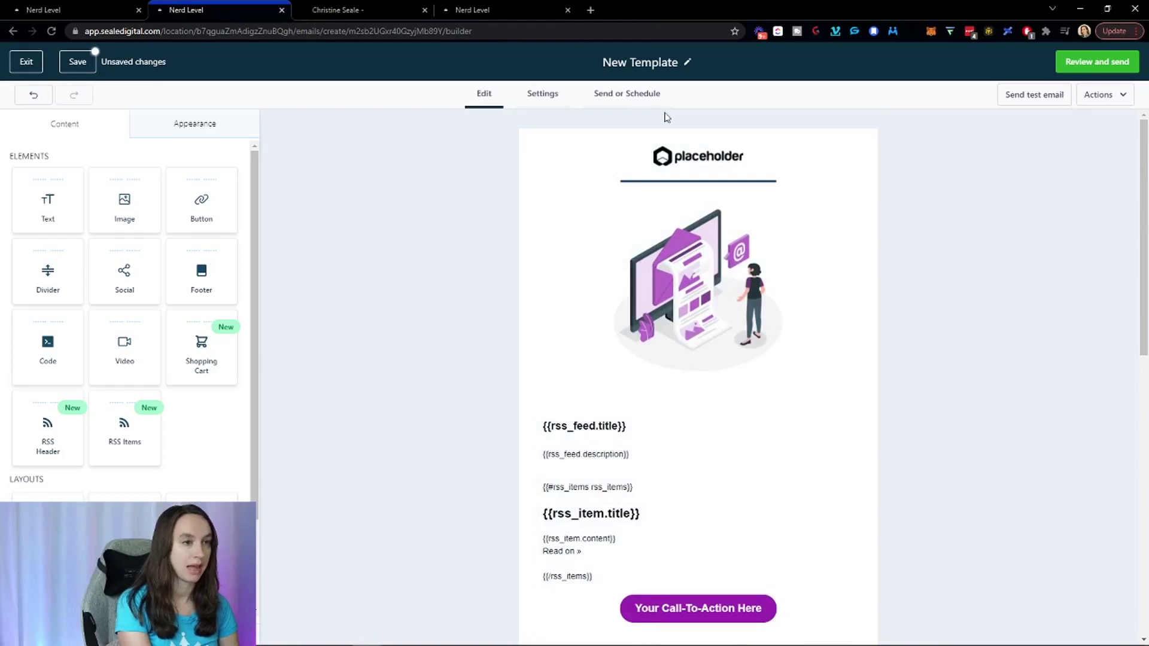
Choose RSS Email Campaign under Send or Schedule and focus the RSS Feed URL field
{"action": "left_click", "coordinate": [540, 99]}
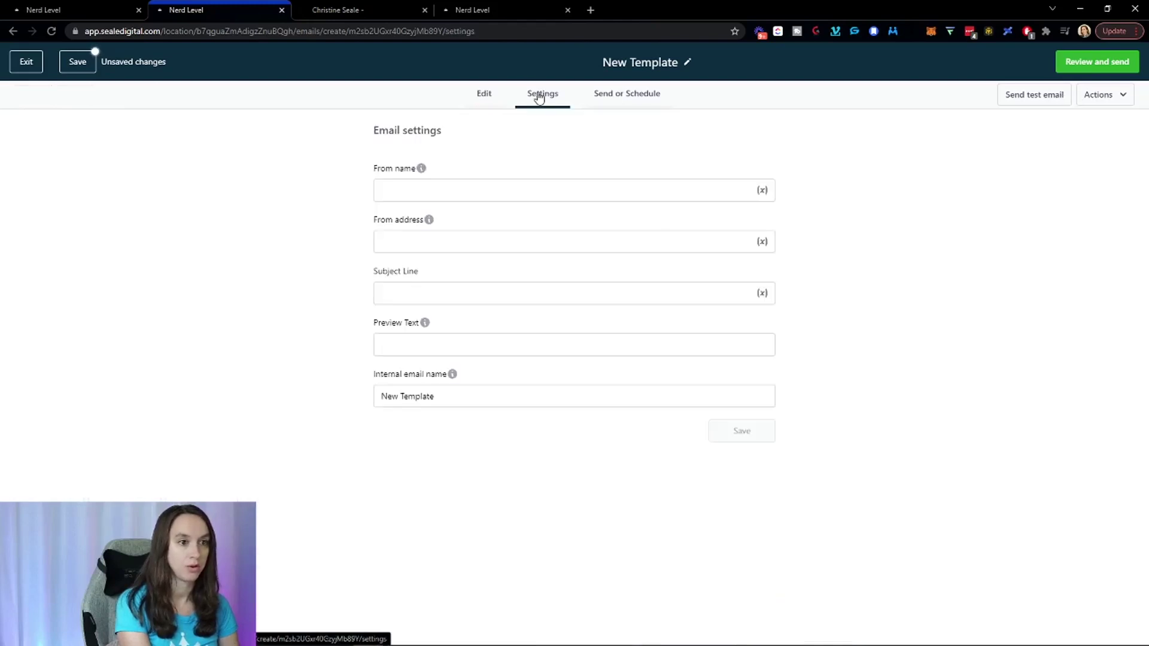
{"action": "left_click", "coordinate": [610, 100]}
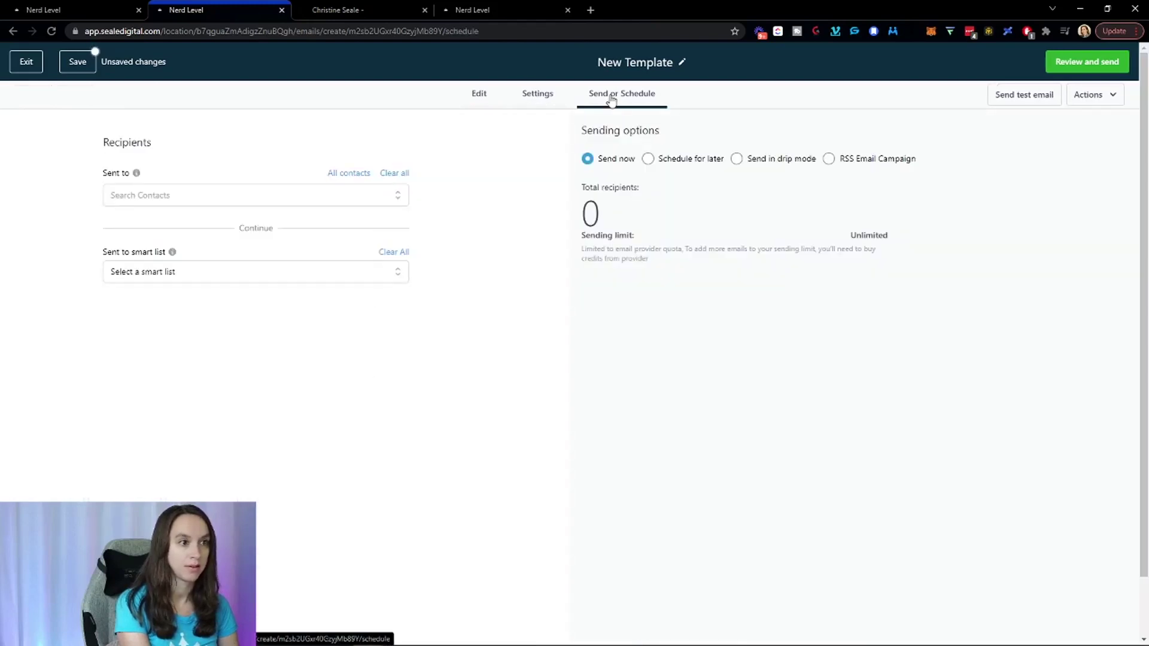
{"action": "left_click", "coordinate": [866, 160]}
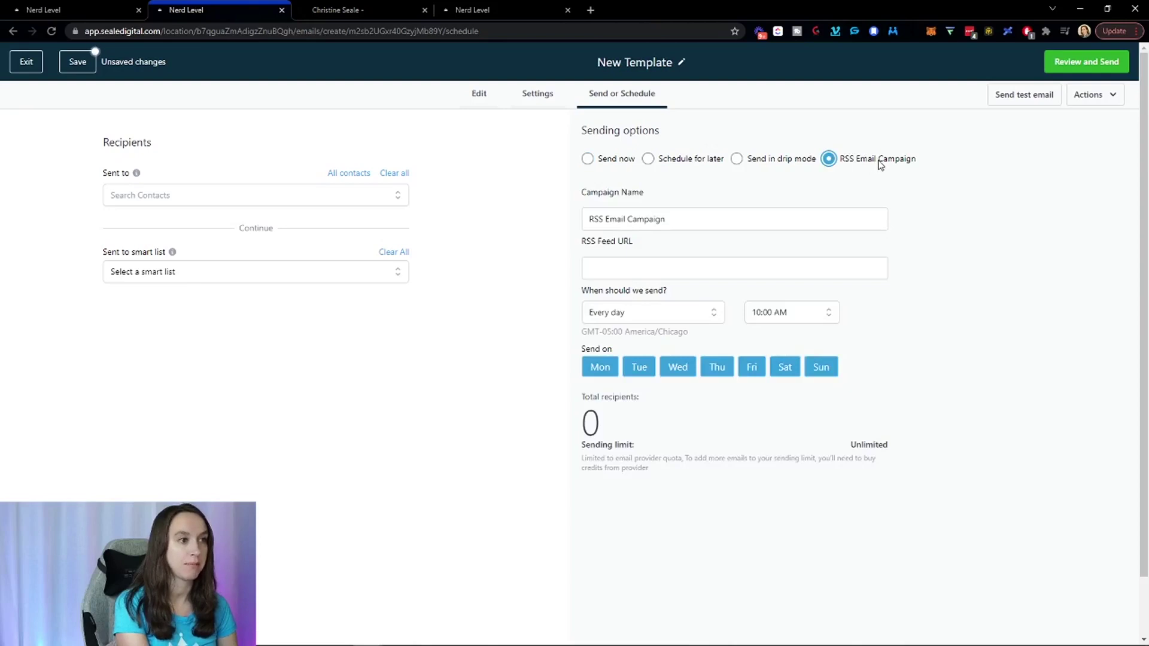
{"action": "left_click", "coordinate": [729, 273]}
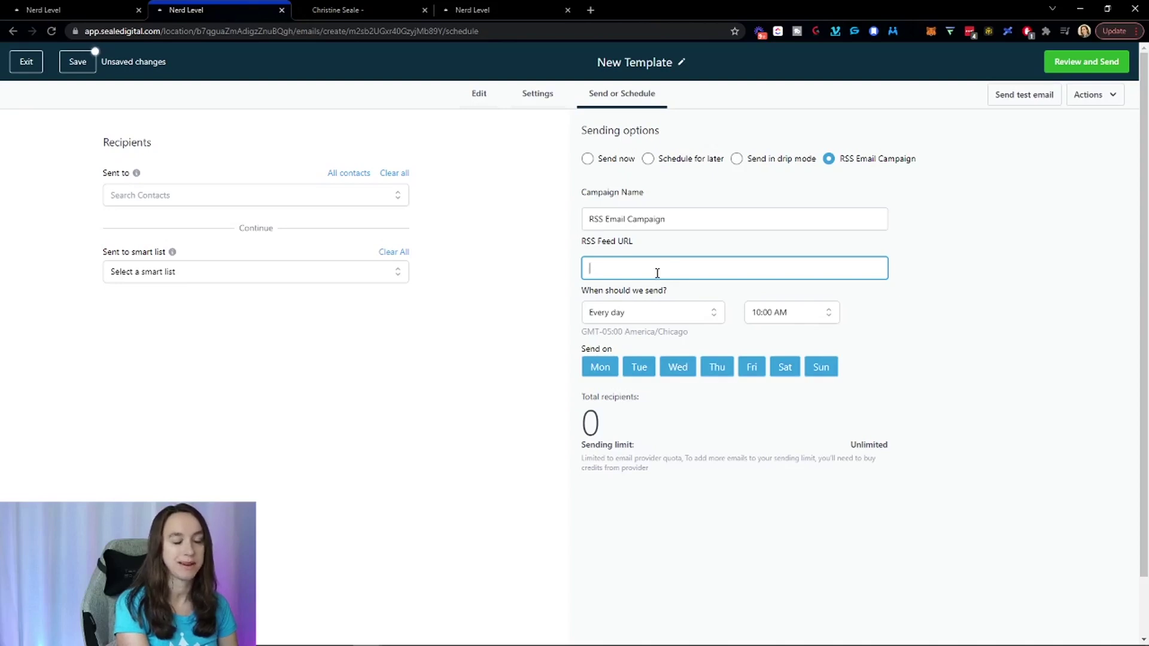
Search the WordPress site's page source for 'rss' to locate its feed link
{"action": "left_click", "coordinate": [337, 7]}
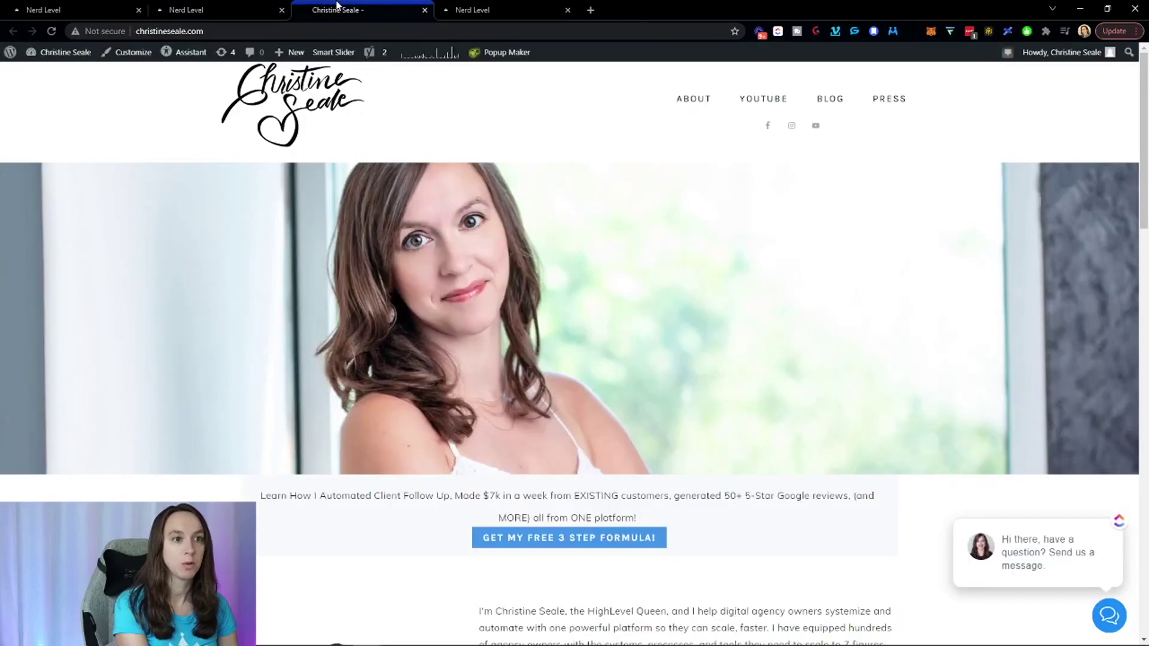
{"action": "right_click", "coordinate": [222, 212]}
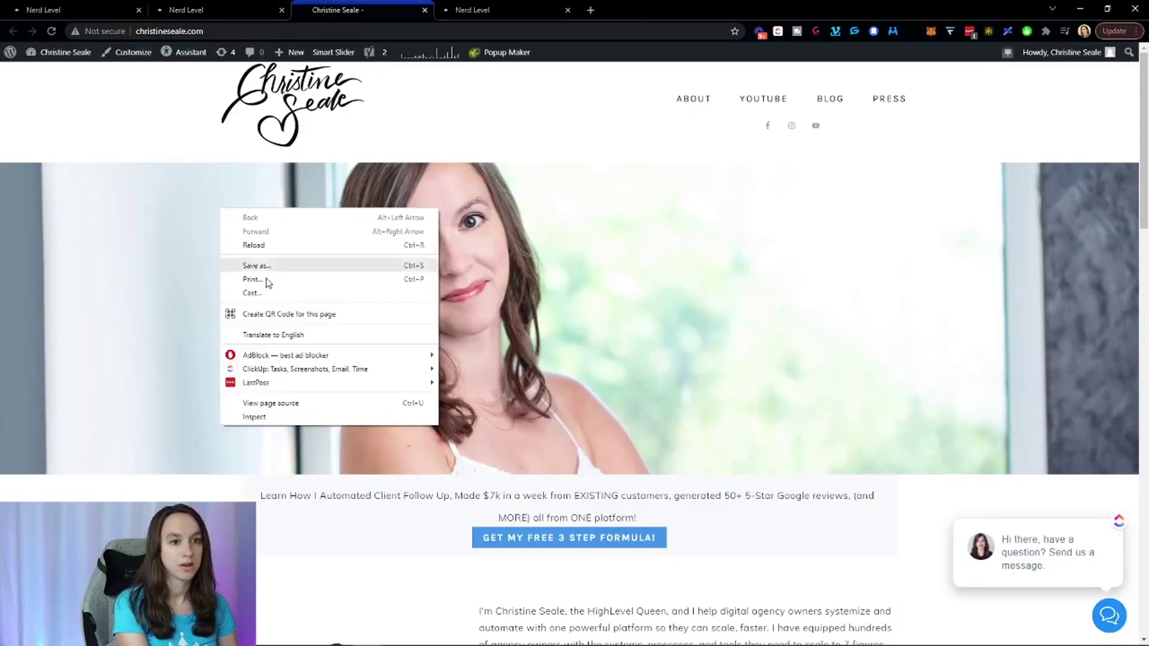
{"action": "left_click", "coordinate": [295, 403]}
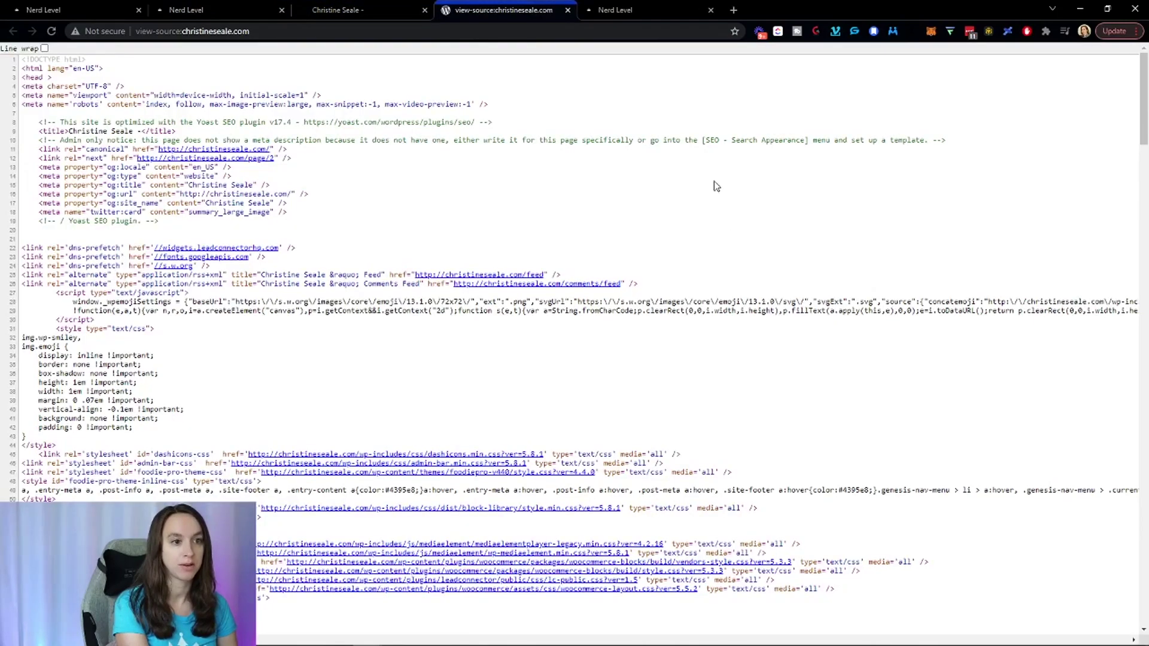
{"action": "key", "text": "ctrl+f"}
{"action": "type", "text": "rss"}
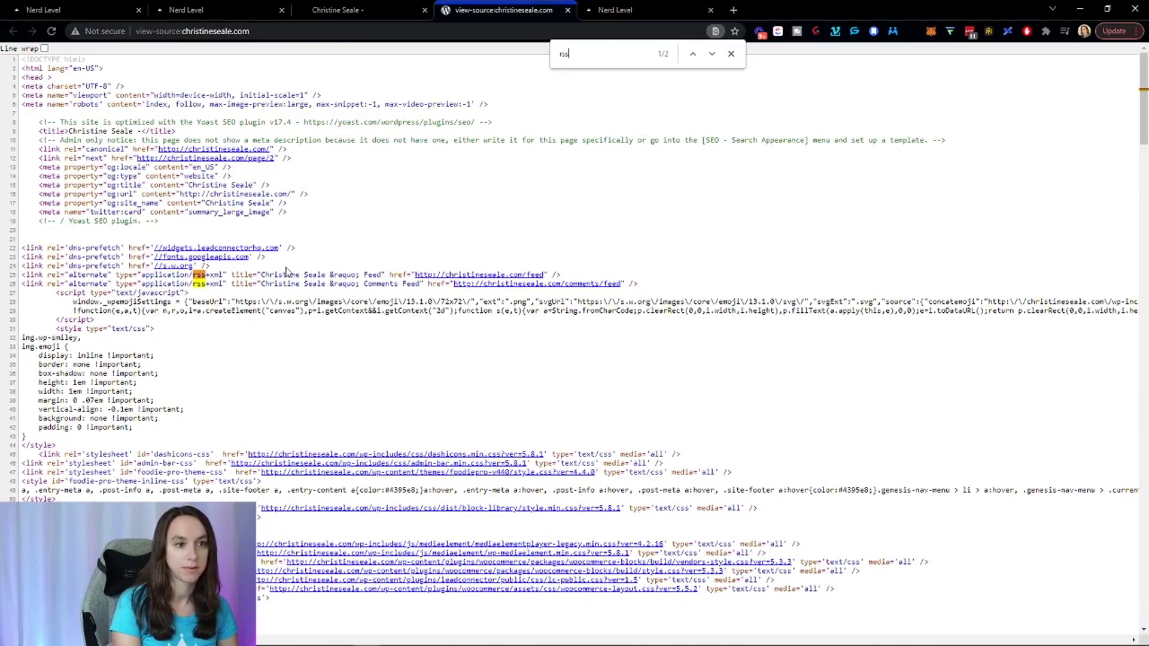
{"action": "left_click_drag", "start_coordinate": [296, 275], "coordinate": [551, 277]}
Open christineseale.com/feed, copy its address, and return to the GoHighLevel tab
{"action": "left_click", "coordinate": [633, 278]}
{"action": "left_click", "coordinate": [512, 275]}
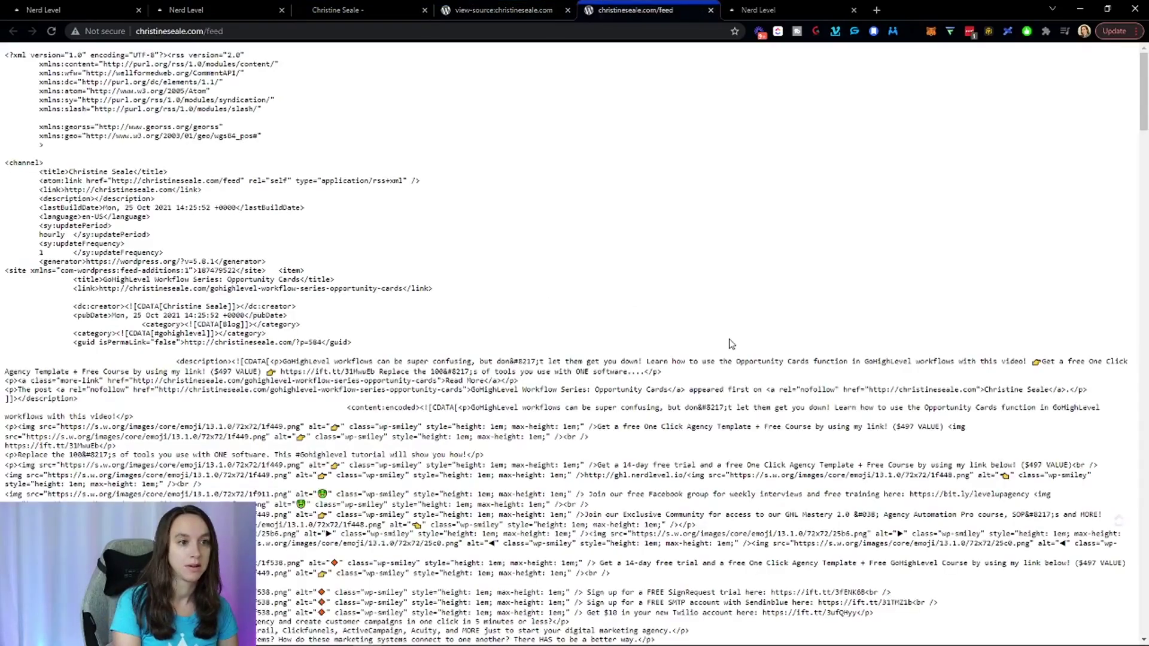
{"action": "left_click", "coordinate": [376, 33]}
{"action": "key", "text": "ctrl+c"}
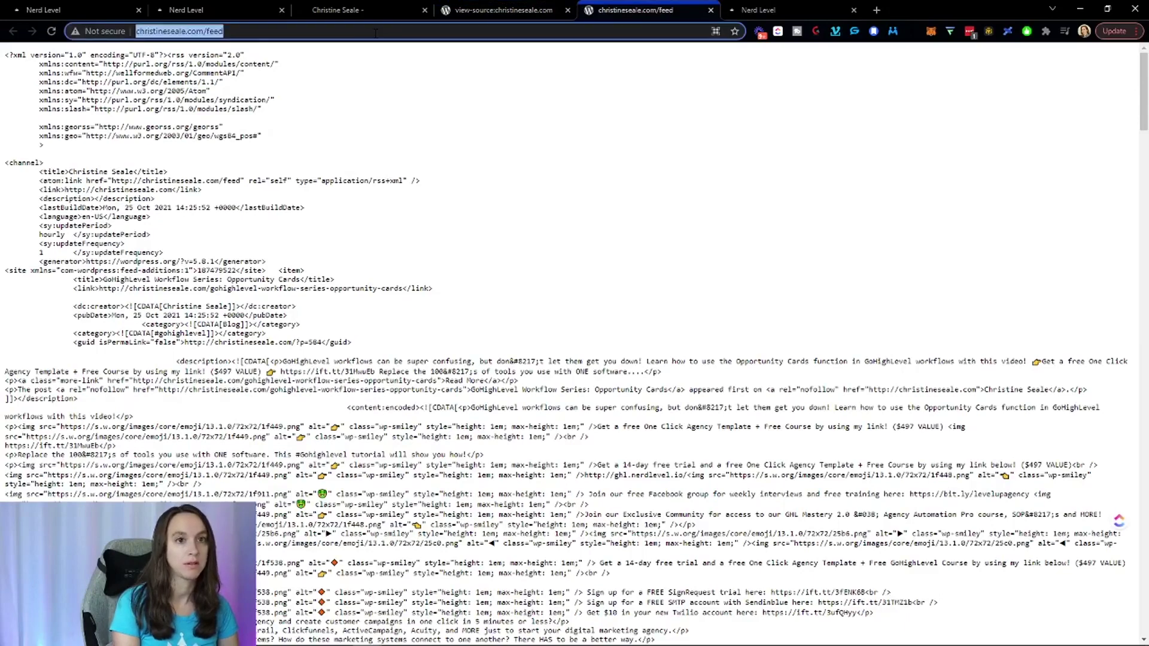
{"action": "right_click", "coordinate": [191, 37]}
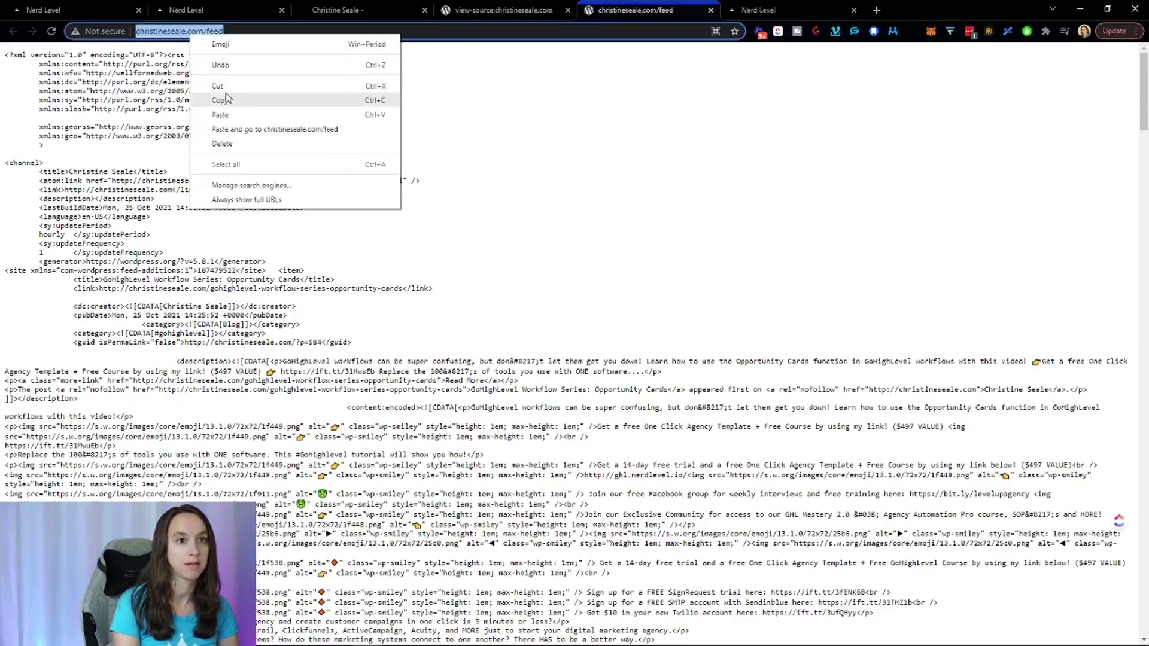
{"action": "left_click", "coordinate": [221, 99]}
{"action": "left_click", "coordinate": [359, 7]}
{"action": "left_click", "coordinate": [191, 10]}
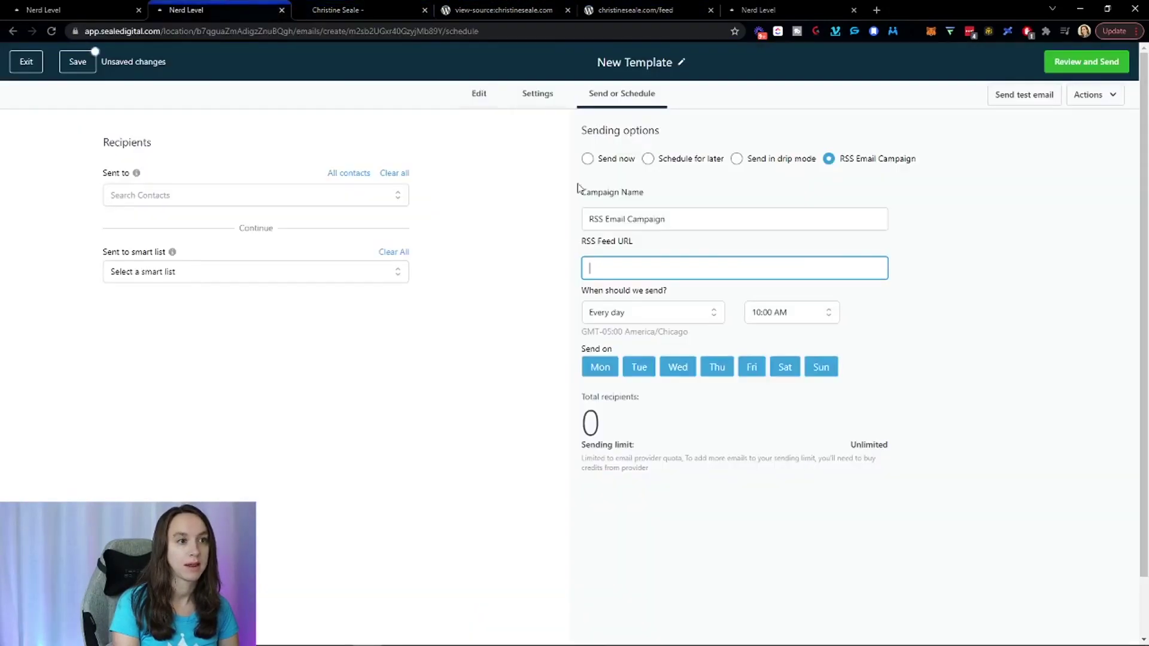
{"action": "right_click", "coordinate": [670, 270]}
{"action": "left_click", "coordinate": [699, 363]}
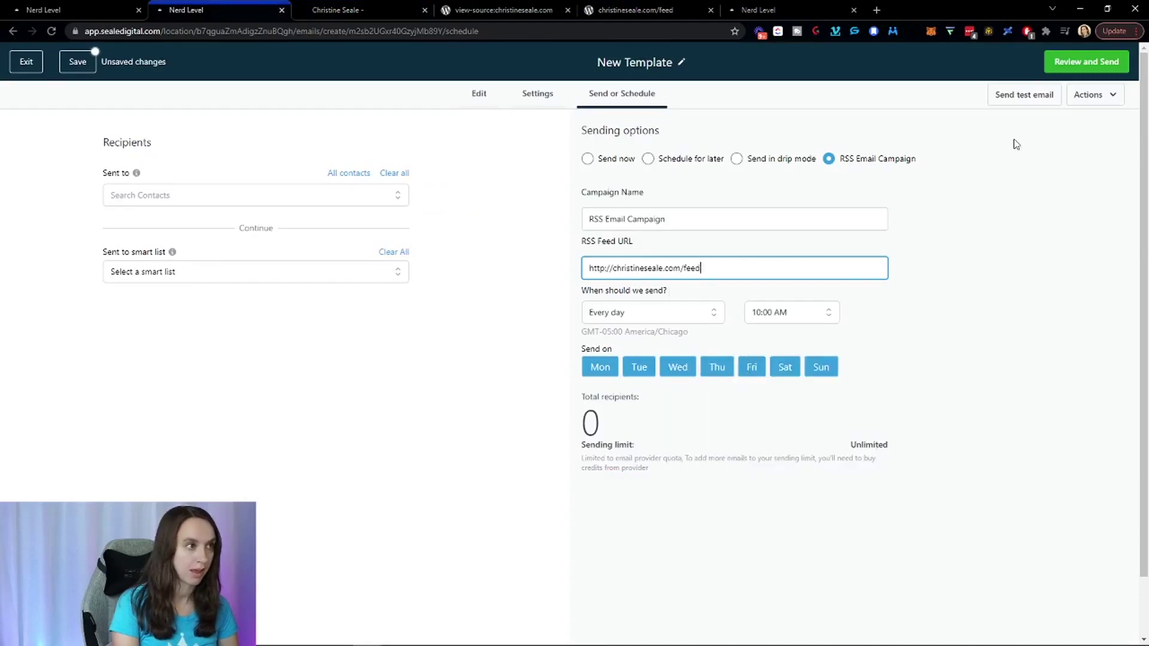
Send a test email with the subject {{rss_feed.title}}
{"action": "left_click", "coordinate": [1022, 97]}
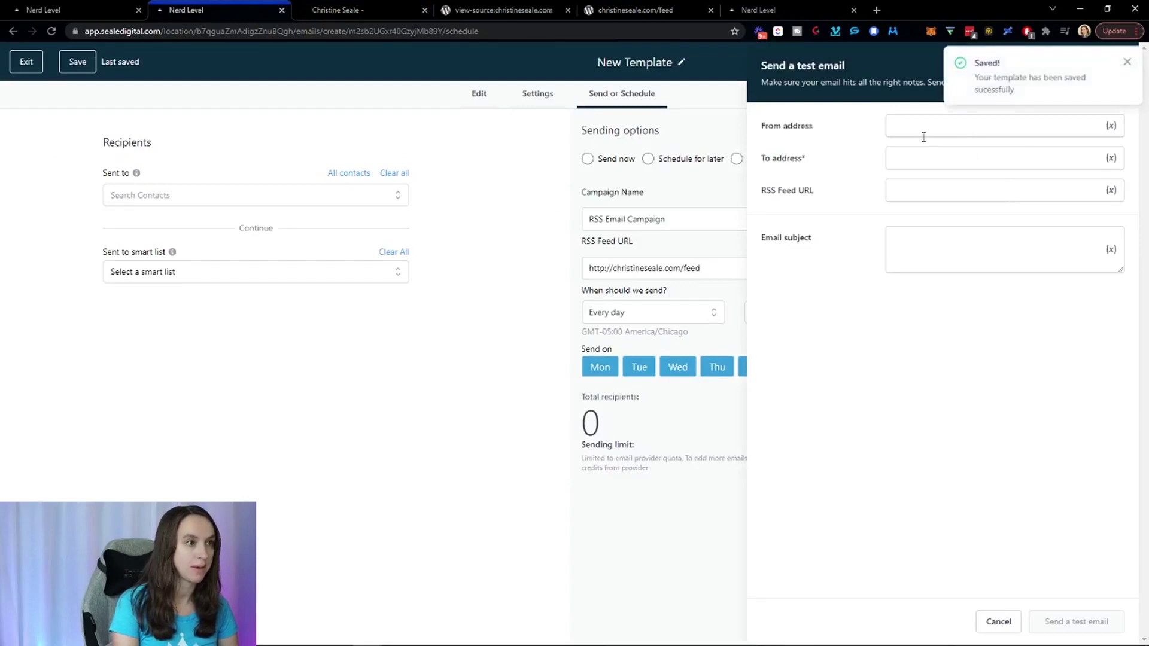
{"action": "left_click", "coordinate": [923, 122]}
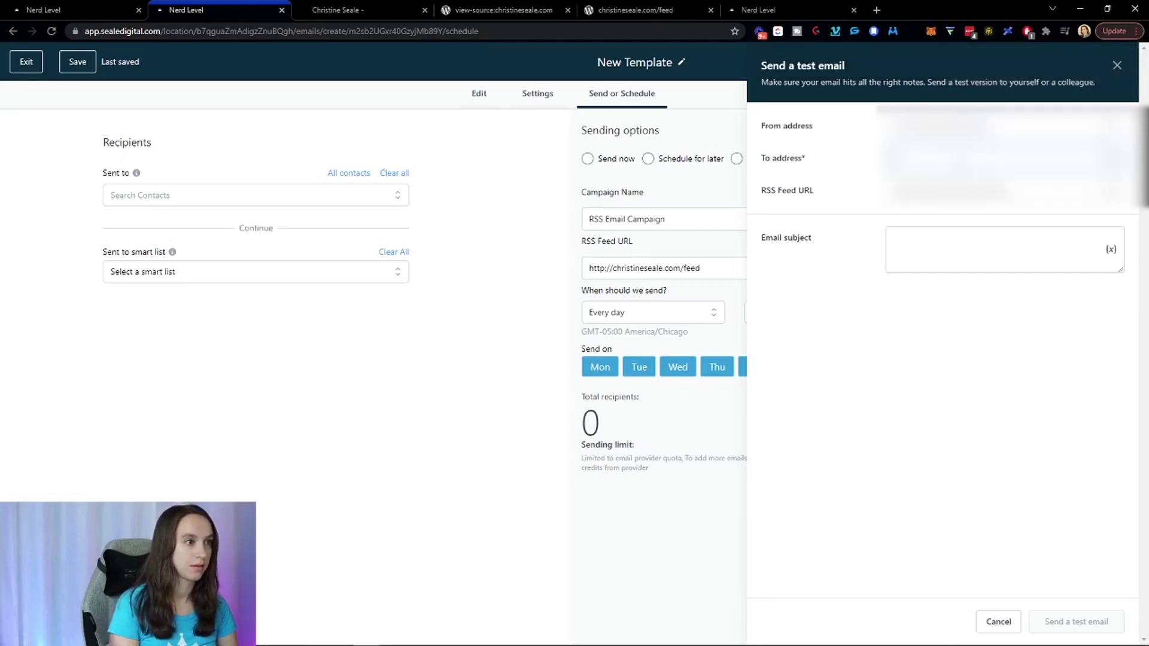
{"action": "left_click", "coordinate": [969, 253]}
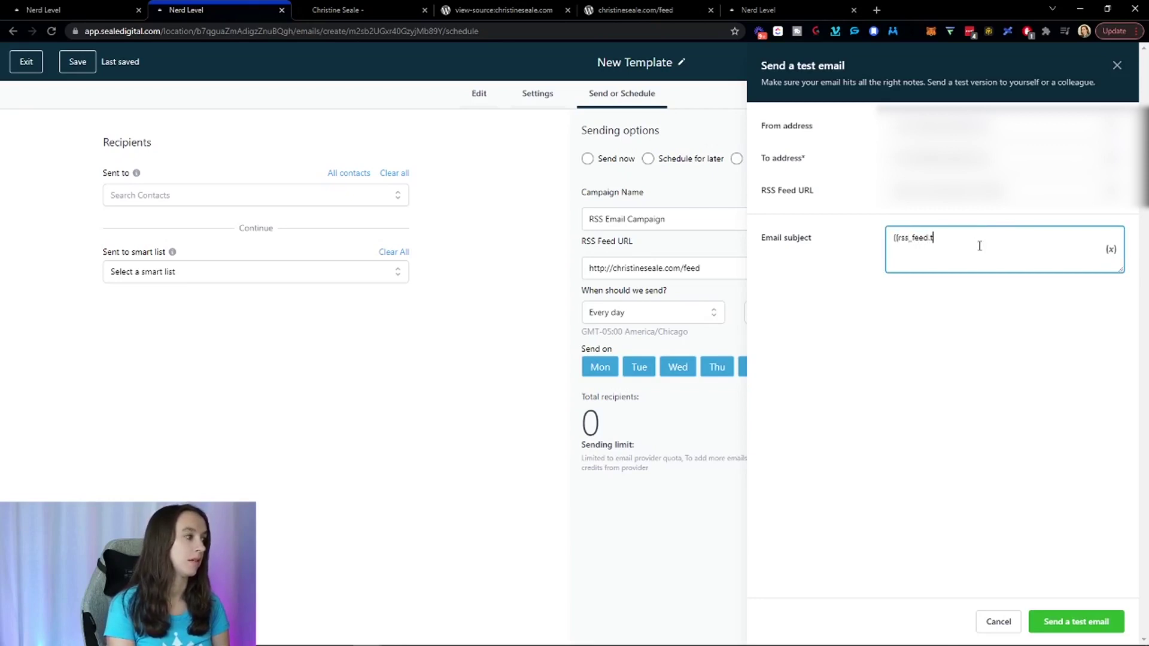
{"action": "type", "text": "{{rss_feed.title}}"}
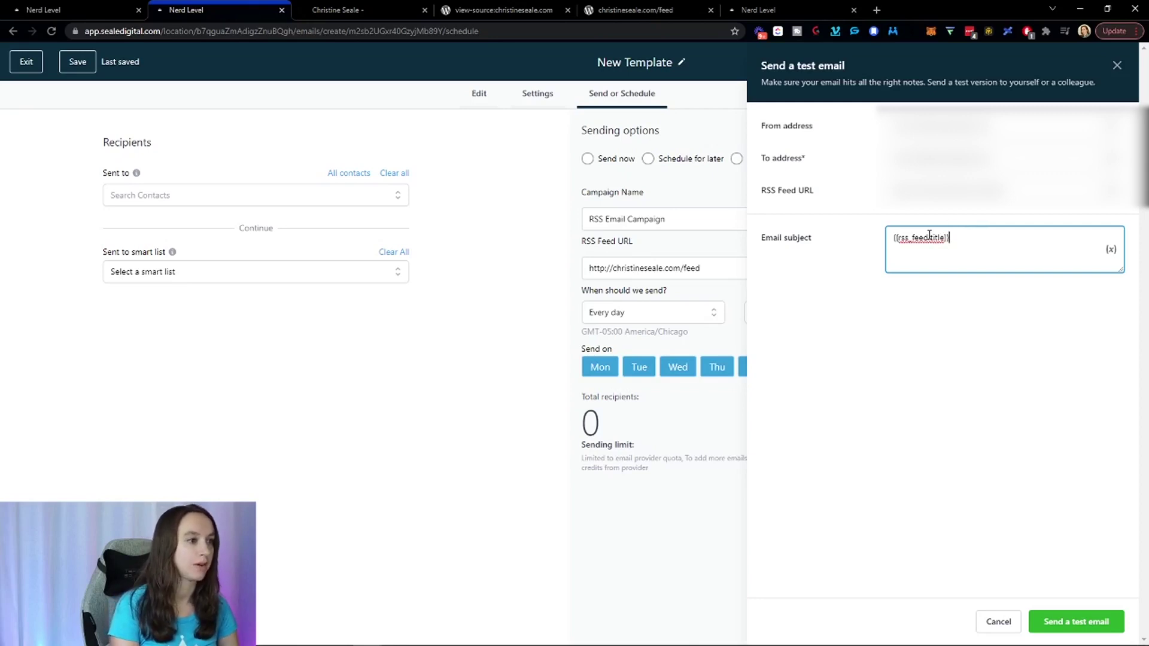
{"action": "left_click_drag", "start_coordinate": [930, 234], "coordinate": [939, 238]}
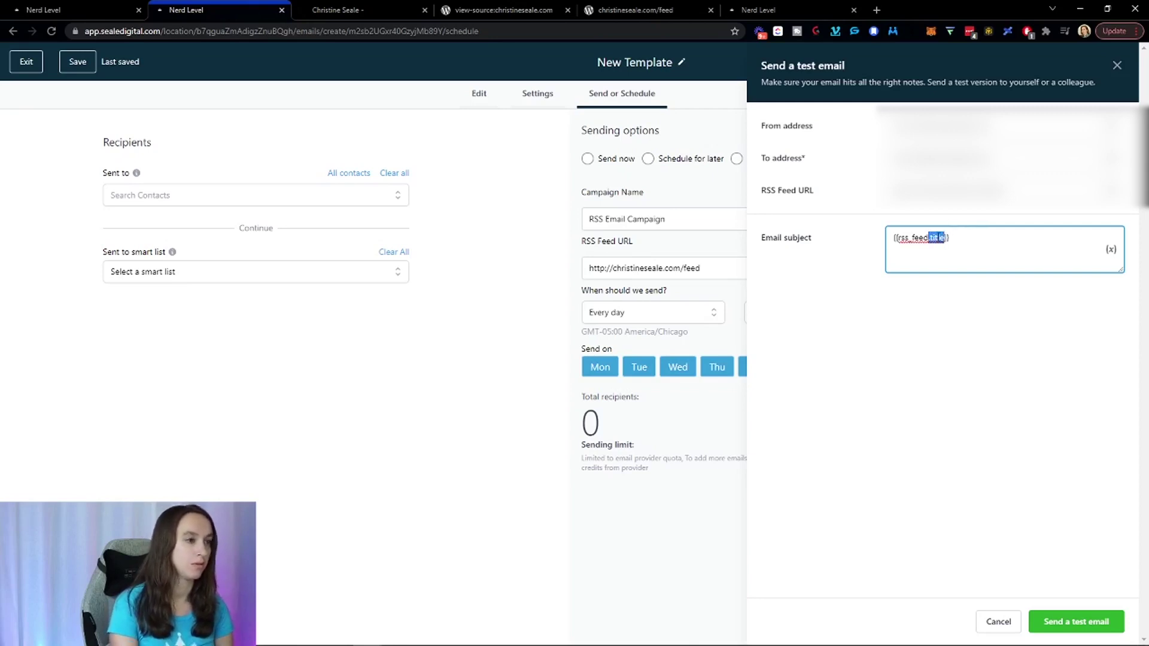
{"action": "type", "text": "description"}
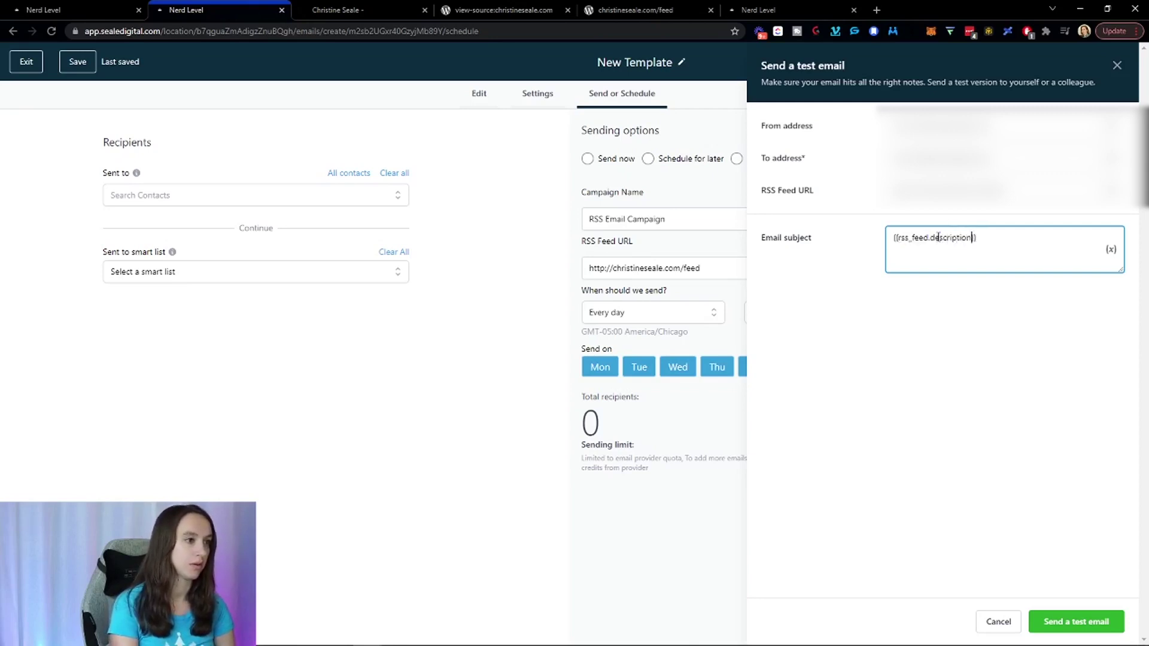
{"action": "left_click_drag", "start_coordinate": [931, 244], "coordinate": [971, 238]}
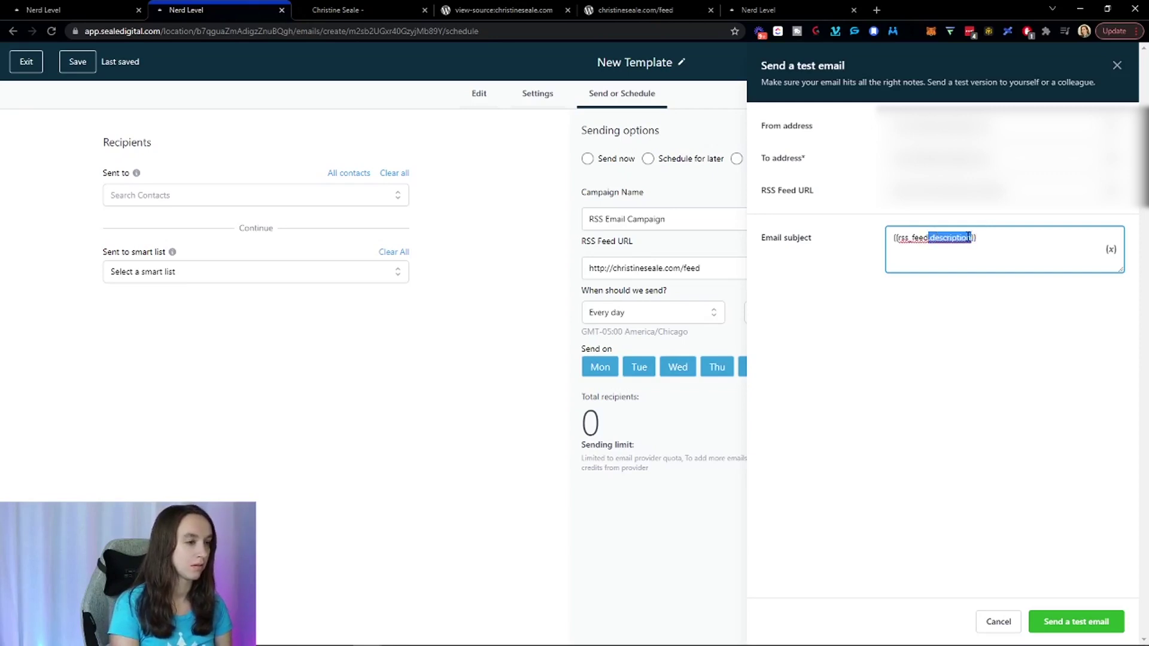
{"action": "type", "text": "tle"}
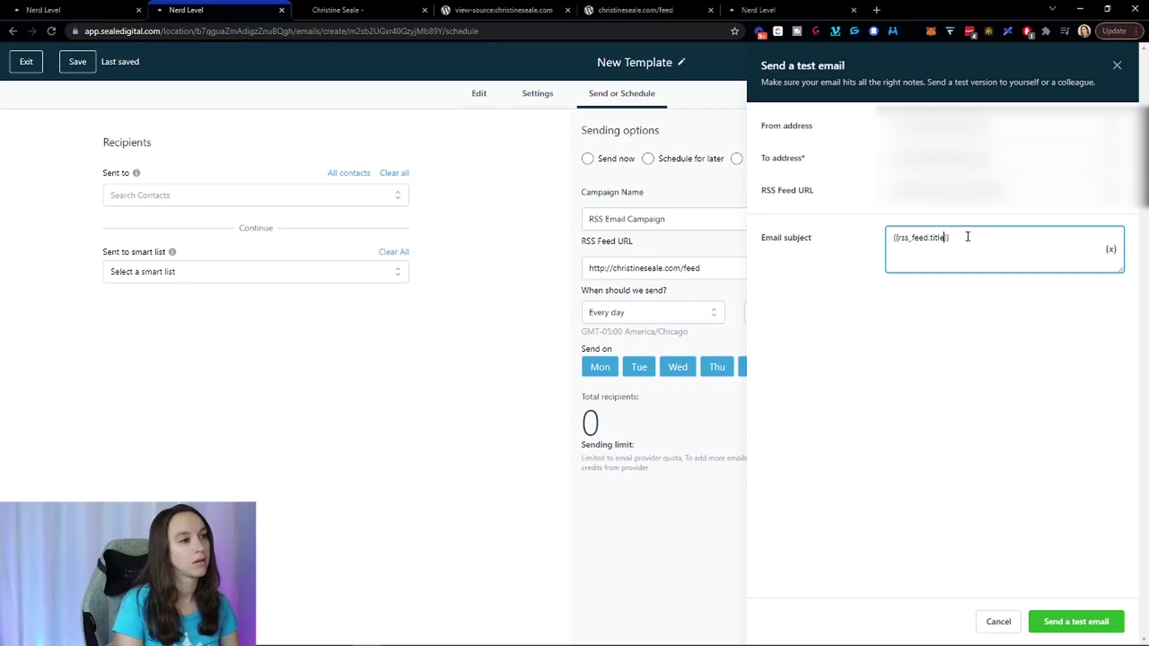
{"action": "left_click", "coordinate": [1070, 622]}
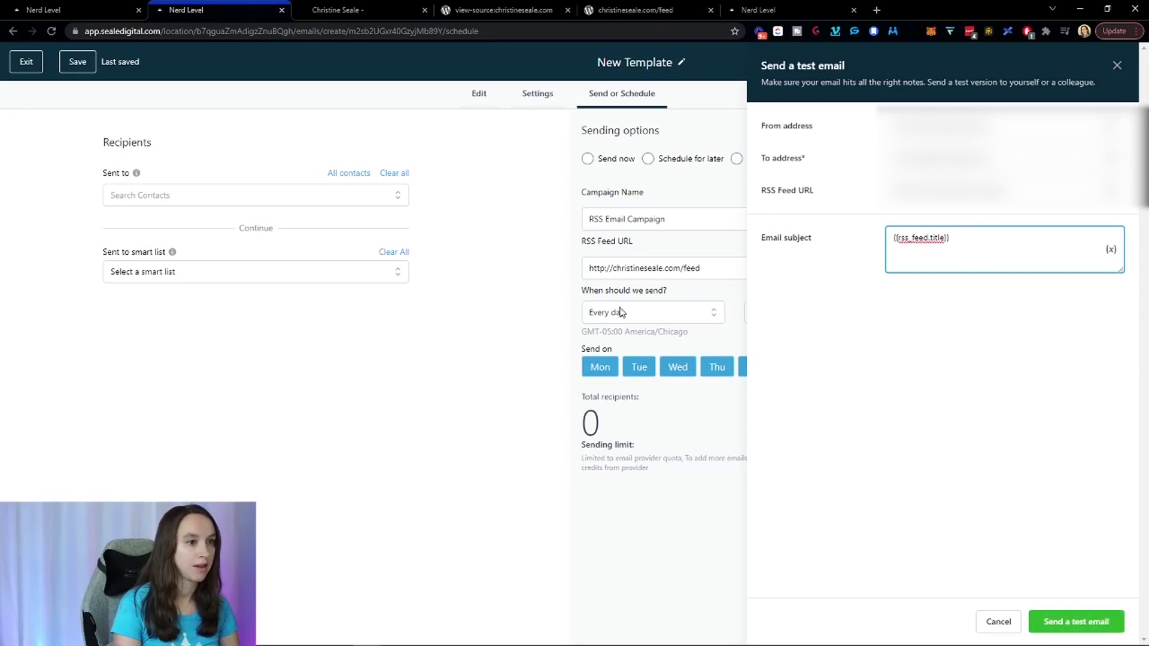
{"action": "left_click", "coordinate": [1059, 617]}
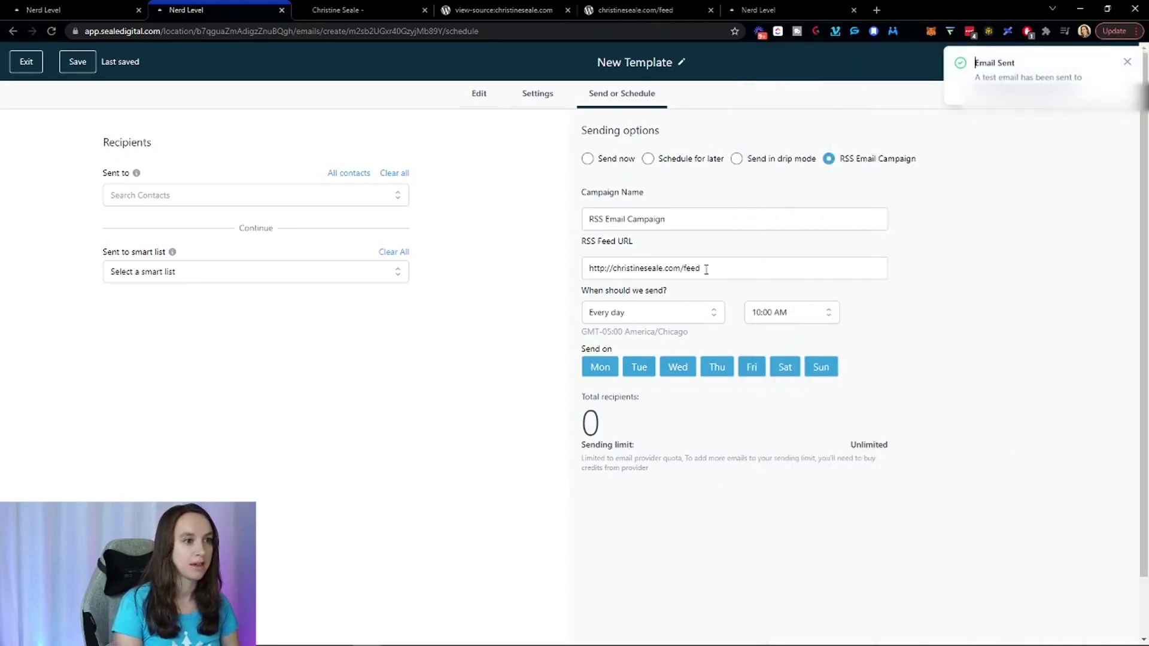
Keep Every day at 10:00 AM but deselect Tuesday through Sunday, leaving only Monday
{"action": "left_click", "coordinate": [664, 318]}
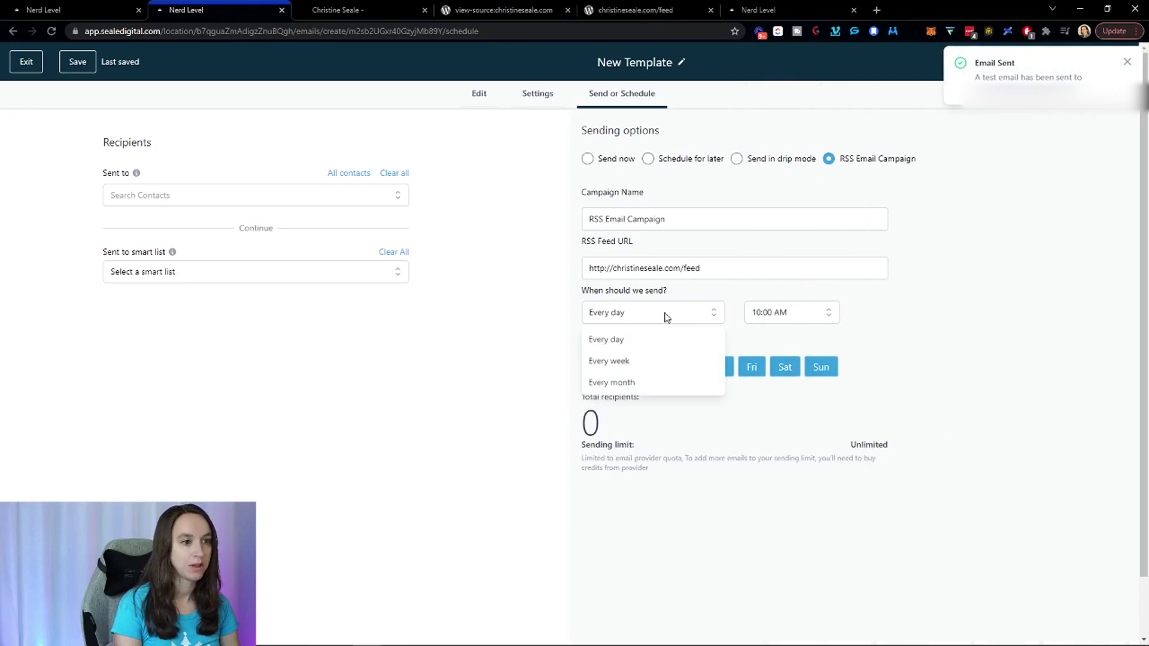
{"action": "left_click", "coordinate": [907, 347]}
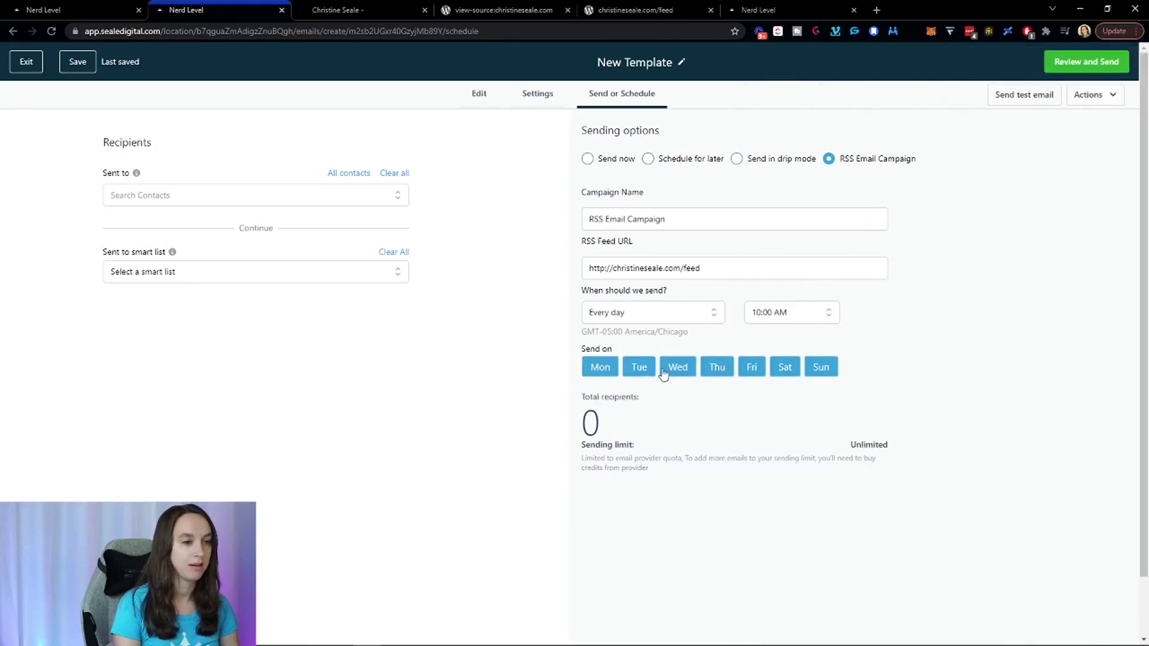
{"action": "left_click", "coordinate": [640, 369]}
{"action": "left_click", "coordinate": [718, 369]}
{"action": "left_click", "coordinate": [784, 369]}
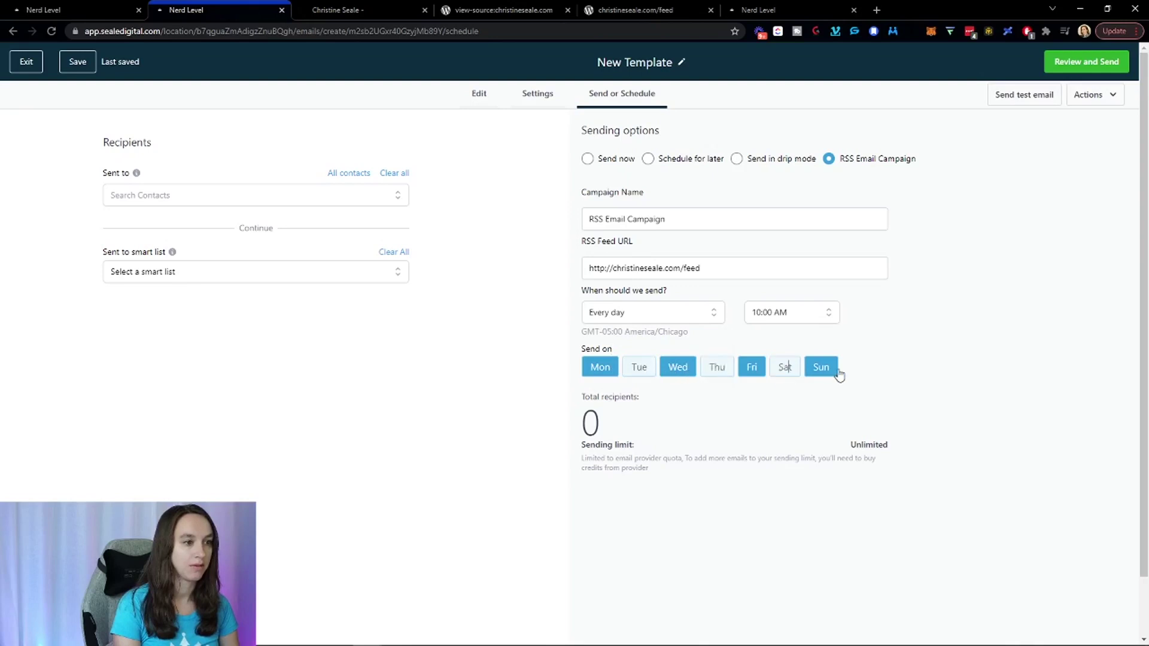
{"action": "left_click", "coordinate": [837, 373]}
{"action": "left_click", "coordinate": [679, 371]}
{"action": "left_click", "coordinate": [751, 371]}
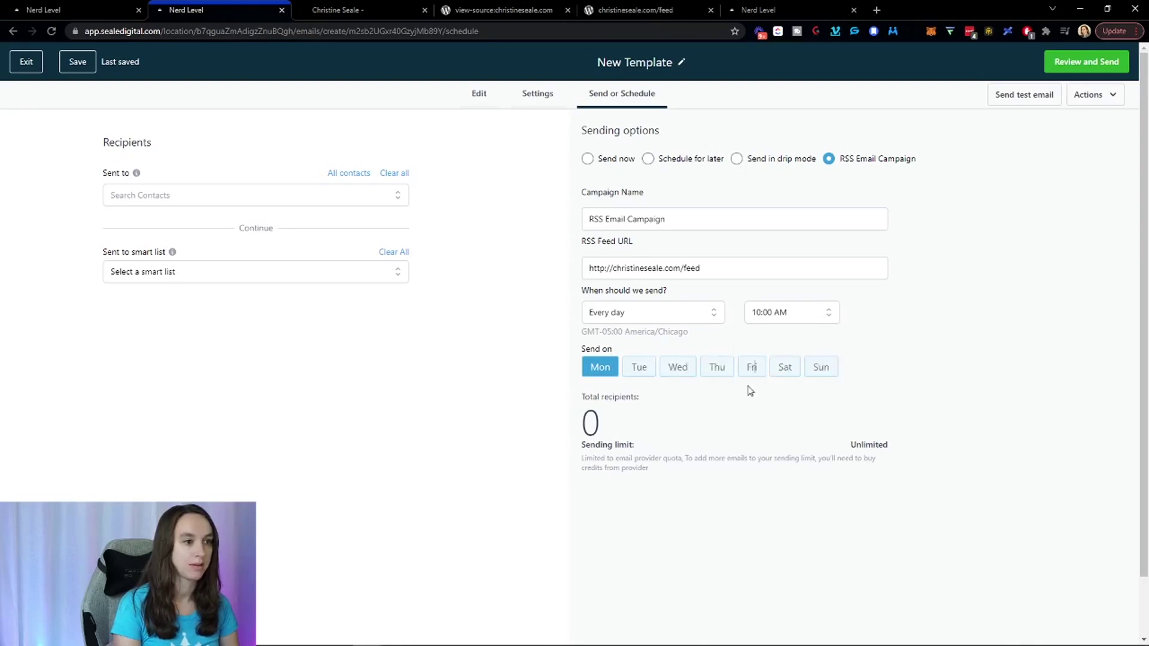
{"action": "left_click", "coordinate": [602, 372]}
{"action": "left_click", "coordinate": [602, 372]}
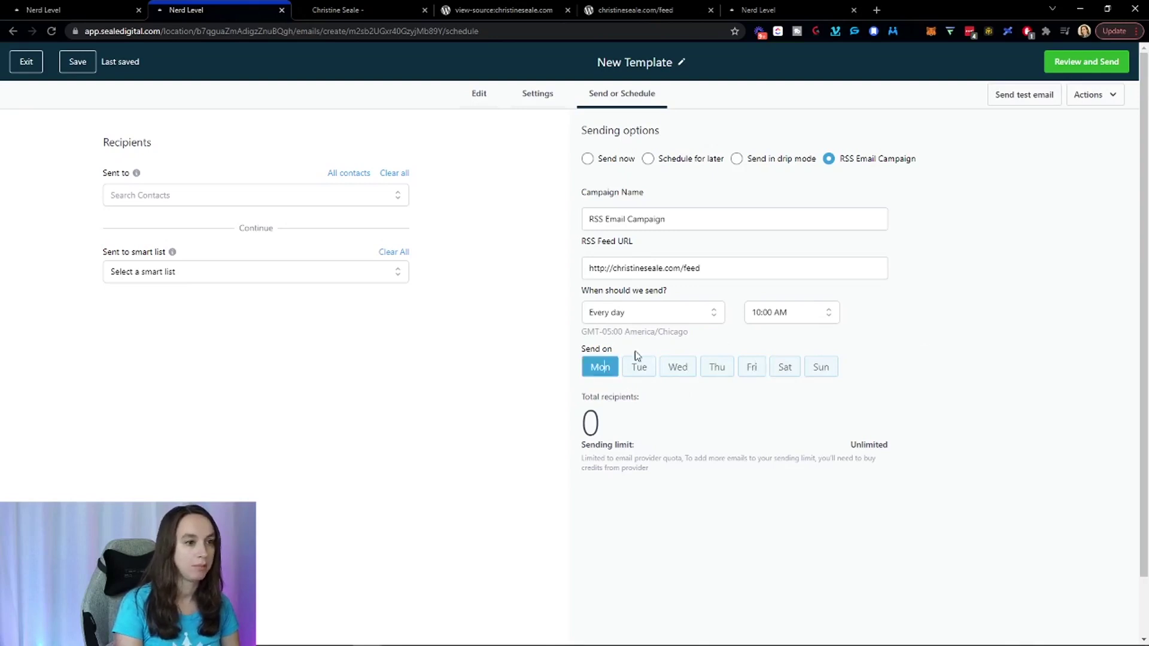
{"action": "left_click", "coordinate": [795, 310]}
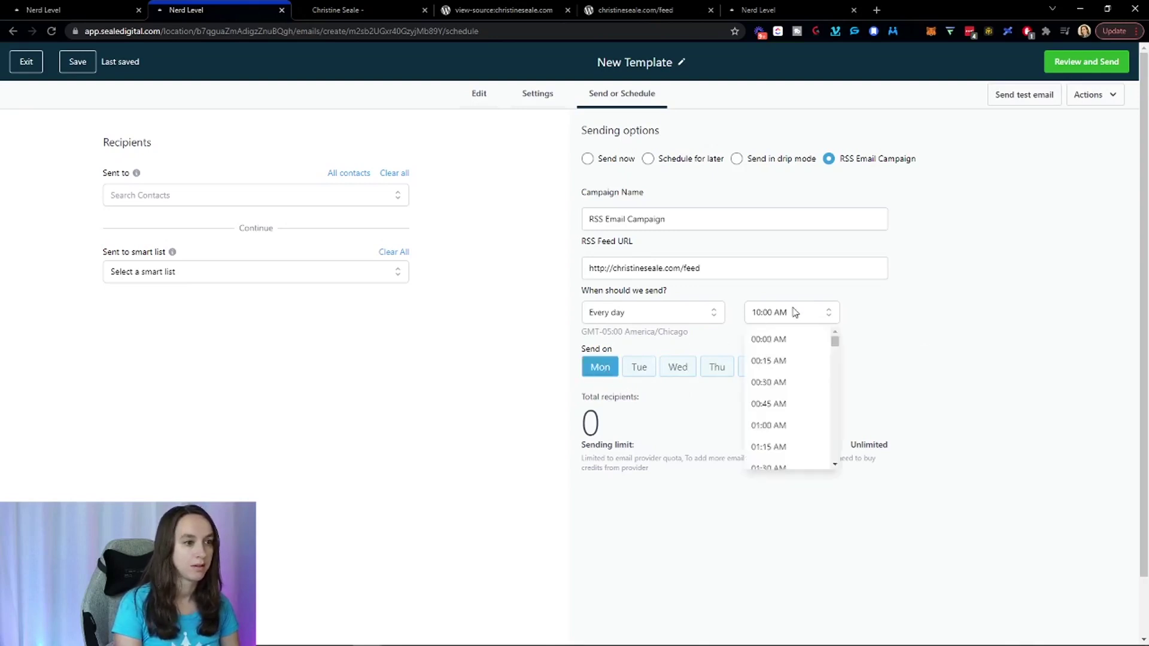
{"action": "left_click", "coordinate": [860, 305]}
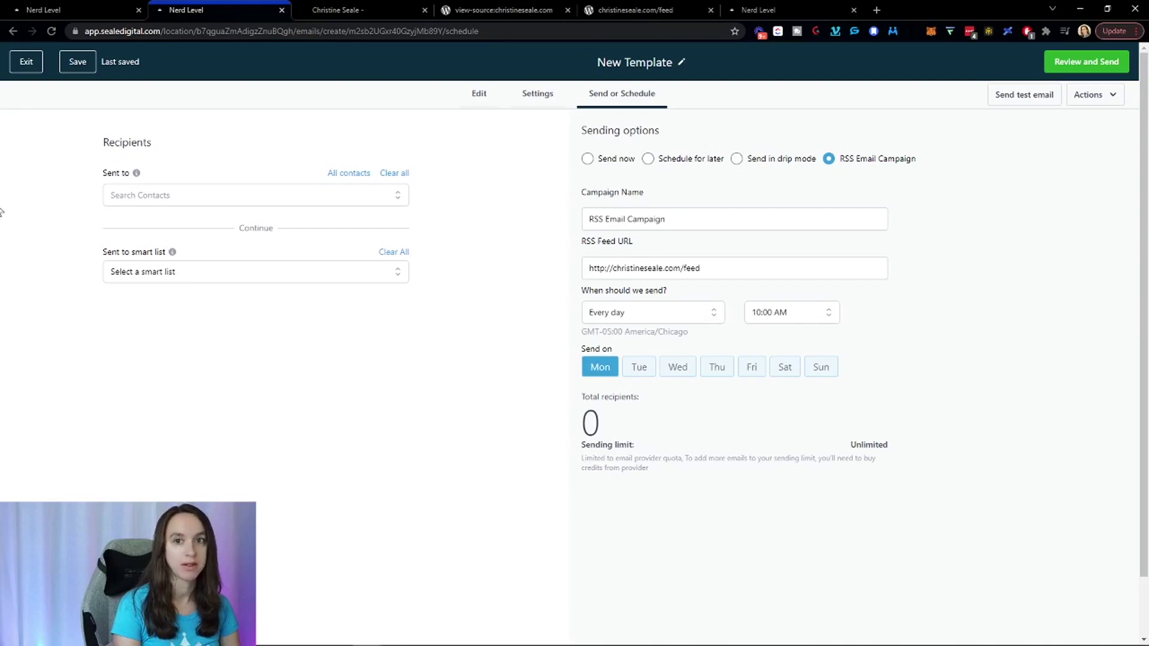
Scroll through the Outlook test email's list of feed articles, then close it
{"action": "key", "text": "alt+Tab"}
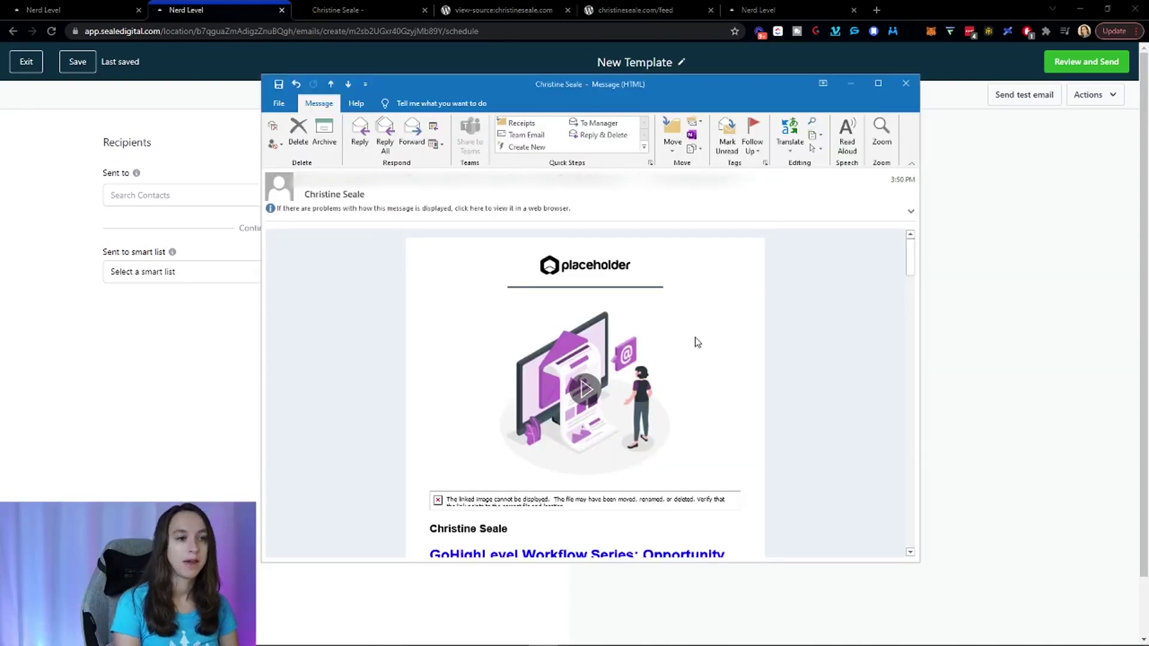
{"action": "scroll", "coordinate": [875, 301], "scroll_direction": "down", "scroll_amount": 5}
{"action": "scroll", "coordinate": [856, 295], "scroll_direction": "down", "scroll_amount": 2}
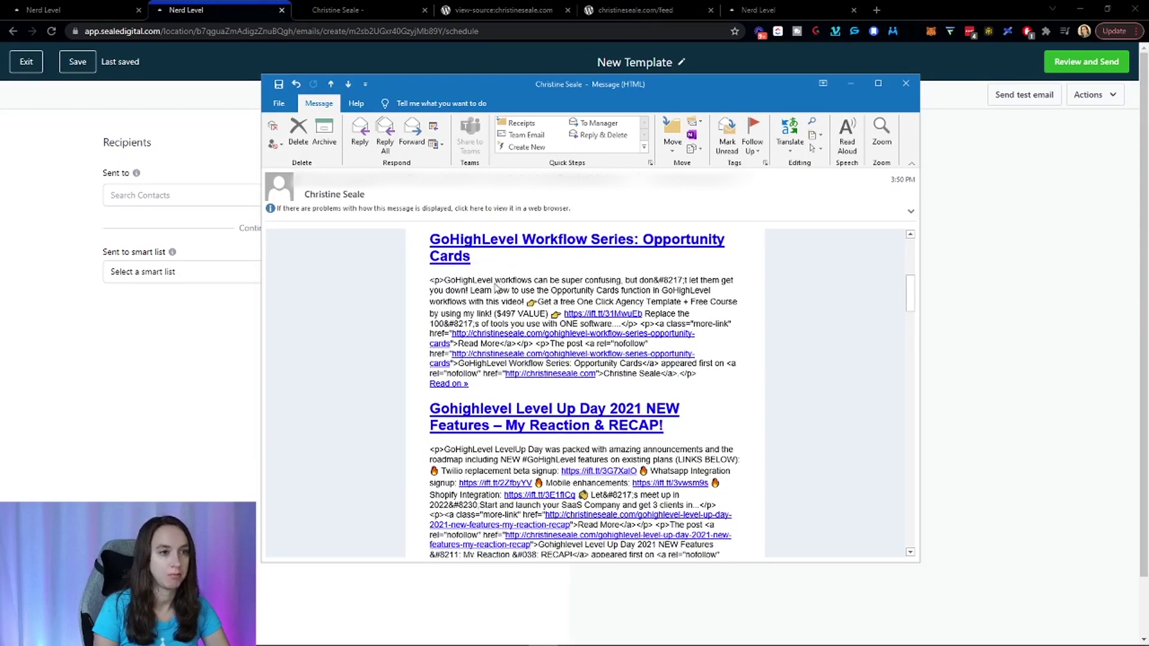
{"action": "scroll", "coordinate": [496, 288], "scroll_direction": "down", "scroll_amount": 3}
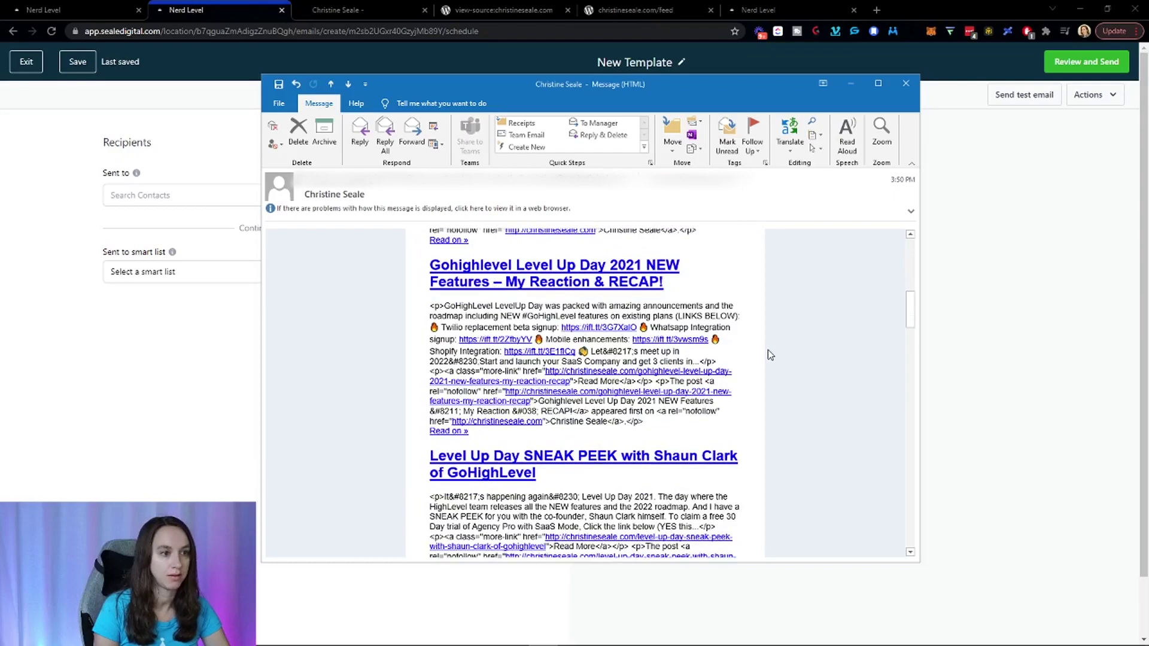
{"action": "scroll", "coordinate": [769, 354], "scroll_direction": "down", "scroll_amount": 2}
{"action": "scroll", "coordinate": [766, 352], "scroll_direction": "down", "scroll_amount": 2}
{"action": "scroll", "coordinate": [755, 342], "scroll_direction": "down", "scroll_amount": 6}
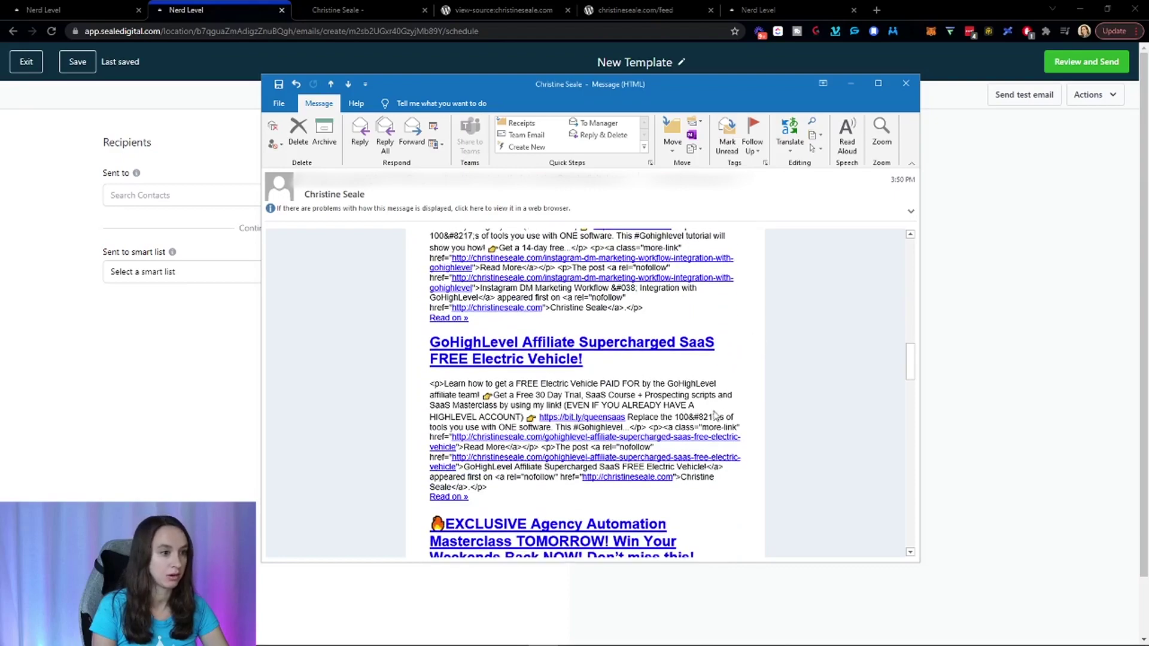
{"action": "scroll", "coordinate": [708, 376], "scroll_direction": "down", "scroll_amount": 2}
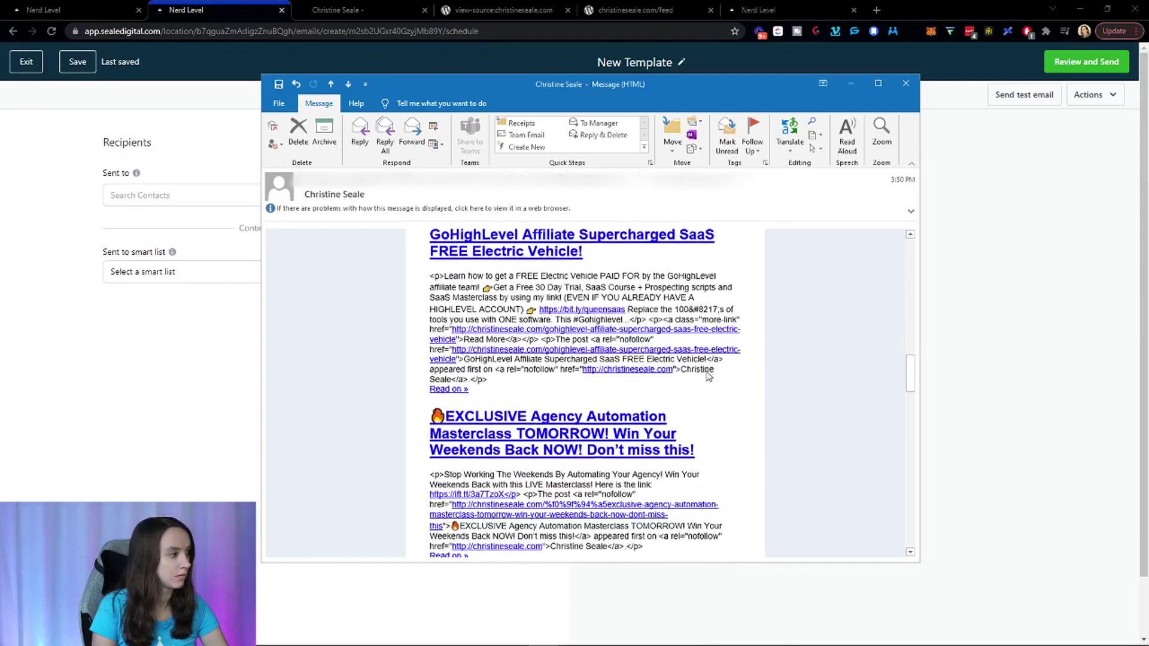
{"action": "scroll", "coordinate": [708, 372], "scroll_direction": "down", "scroll_amount": 7}
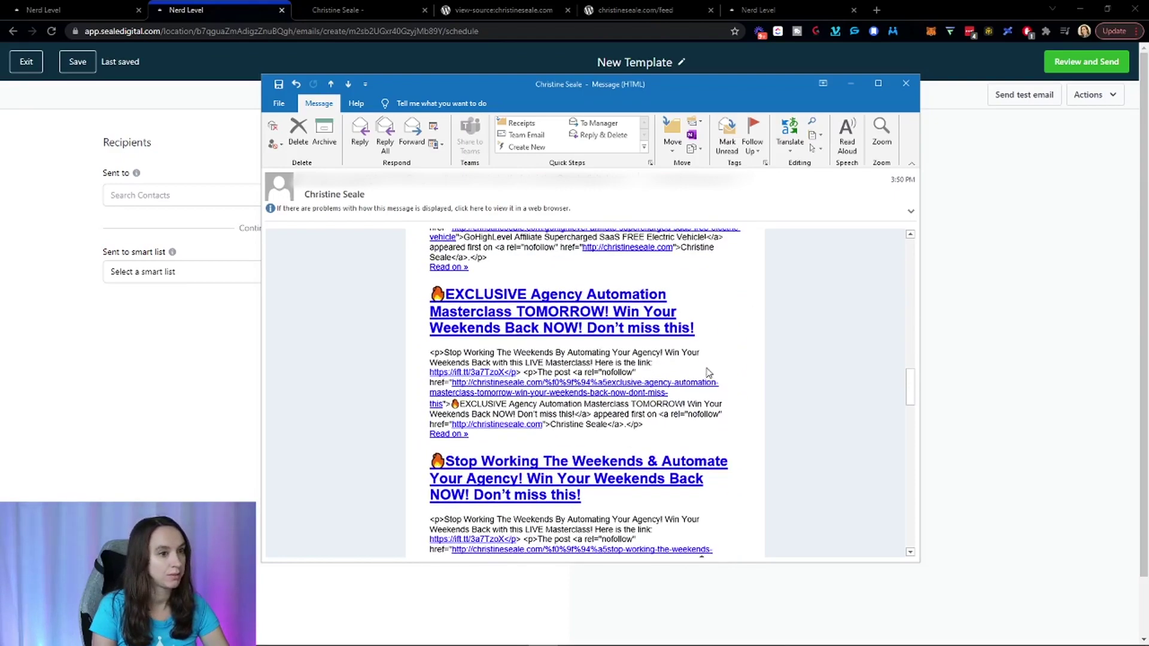
{"action": "scroll", "coordinate": [708, 373], "scroll_direction": "down", "scroll_amount": 7}
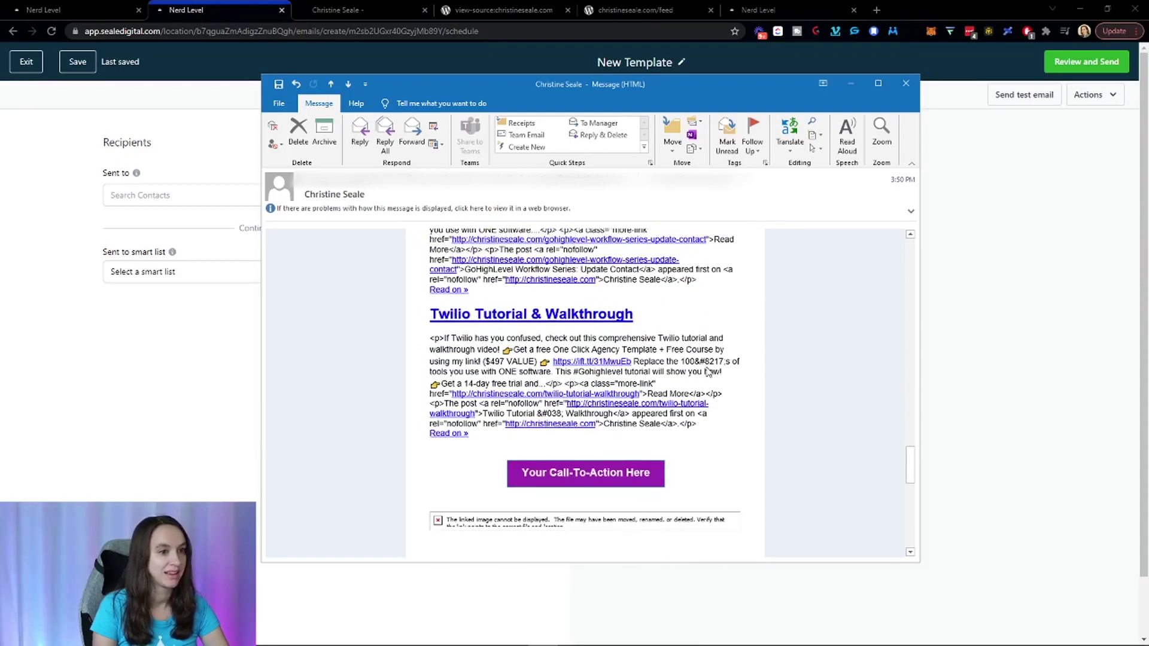
{"action": "scroll", "coordinate": [709, 372], "scroll_direction": "up", "scroll_amount": 4}
{"action": "scroll", "coordinate": [512, 428], "scroll_direction": "up", "scroll_amount": 14}
{"action": "scroll", "coordinate": [516, 423], "scroll_direction": "up", "scroll_amount": 13}
{"action": "scroll", "coordinate": [524, 422], "scroll_direction": "down", "scroll_amount": 12}
{"action": "scroll", "coordinate": [526, 418], "scroll_direction": "down", "scroll_amount": 10}
{"action": "scroll", "coordinate": [545, 400], "scroll_direction": "down", "scroll_amount": 4}
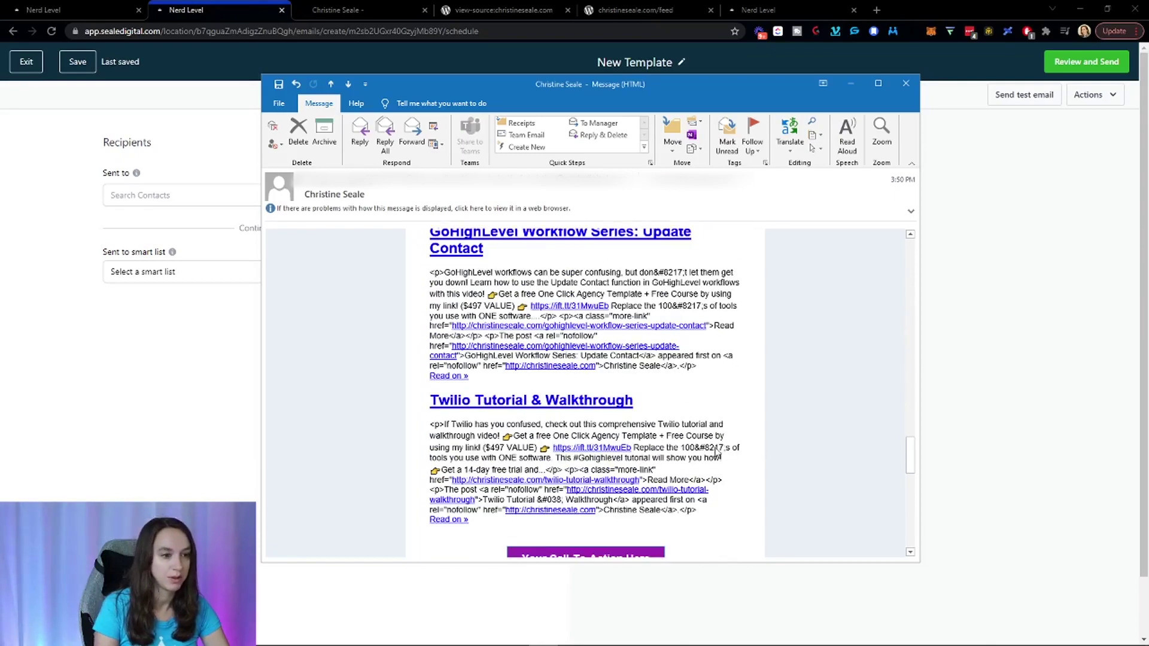
{"action": "scroll", "coordinate": [761, 452], "scroll_direction": "down", "scroll_amount": 1}
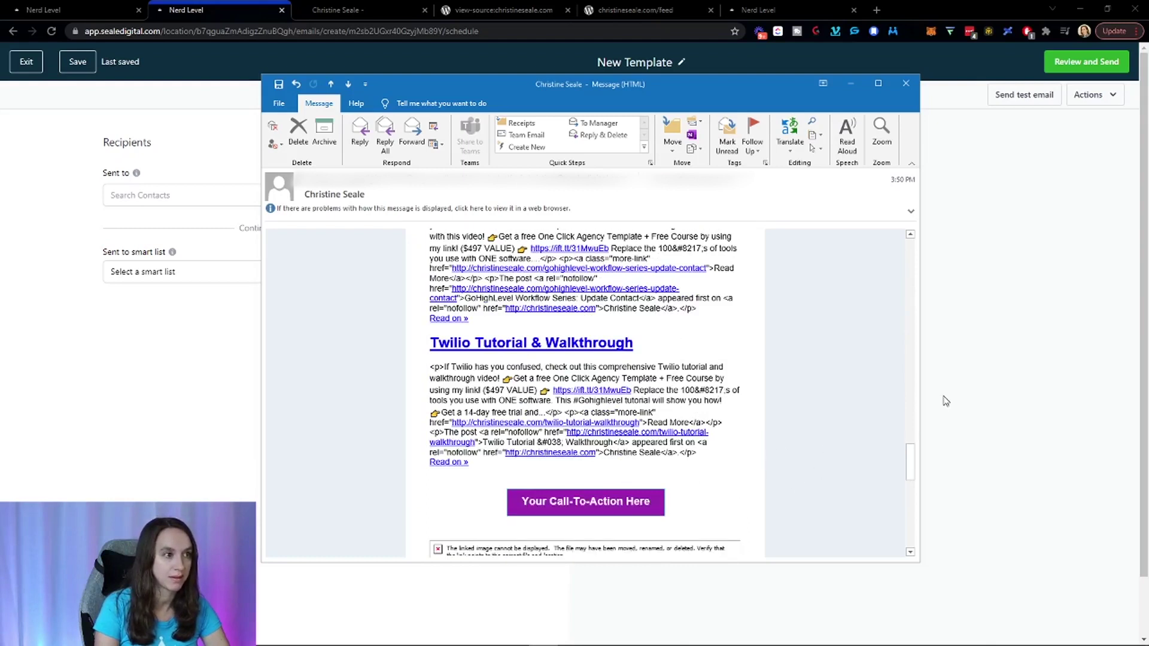
{"action": "left_click", "coordinate": [990, 395]}
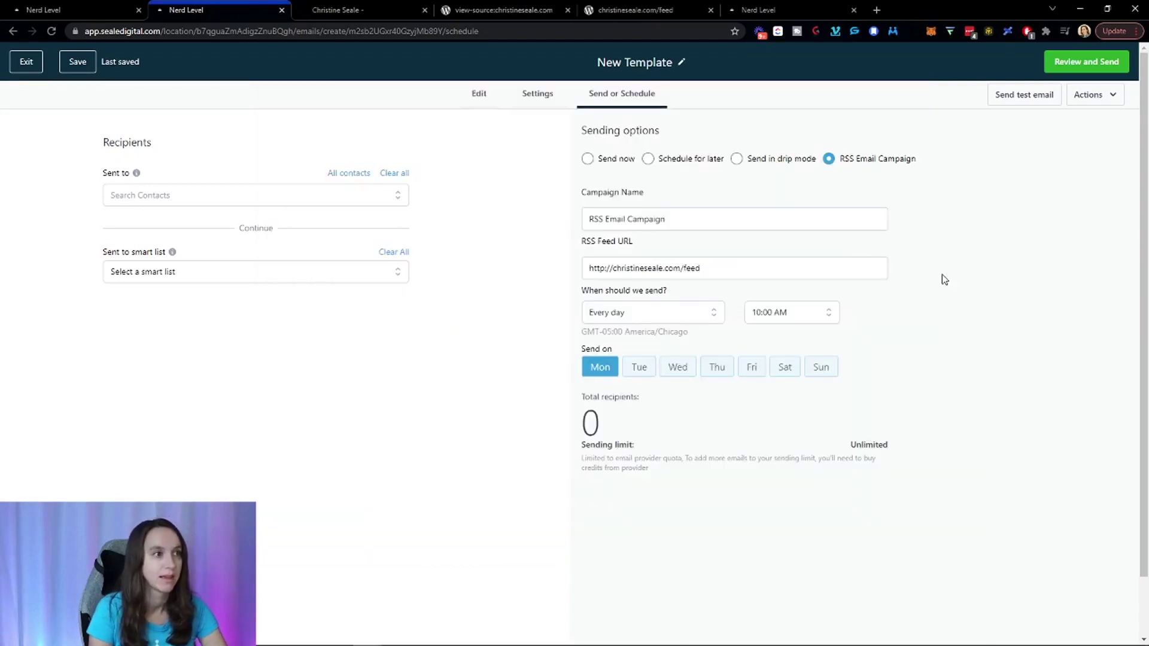
Check Settings and Send or Schedule, then return to the Edit view showing the RSS blocks
{"action": "left_click", "coordinate": [522, 103]}
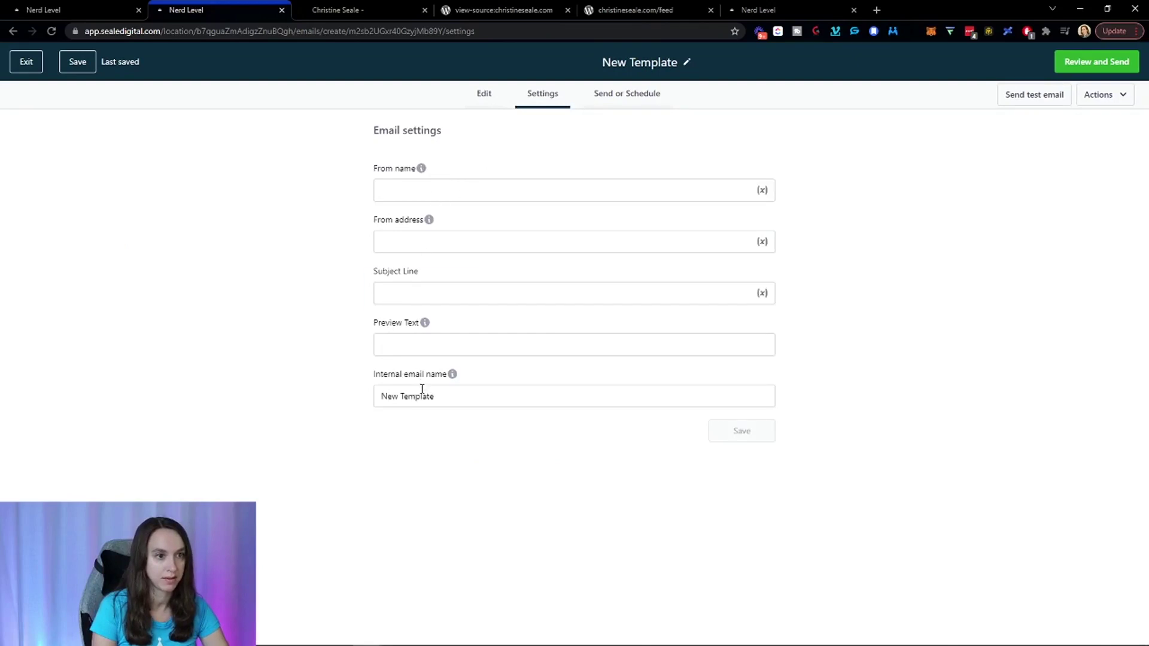
{"action": "left_click", "coordinate": [605, 102]}
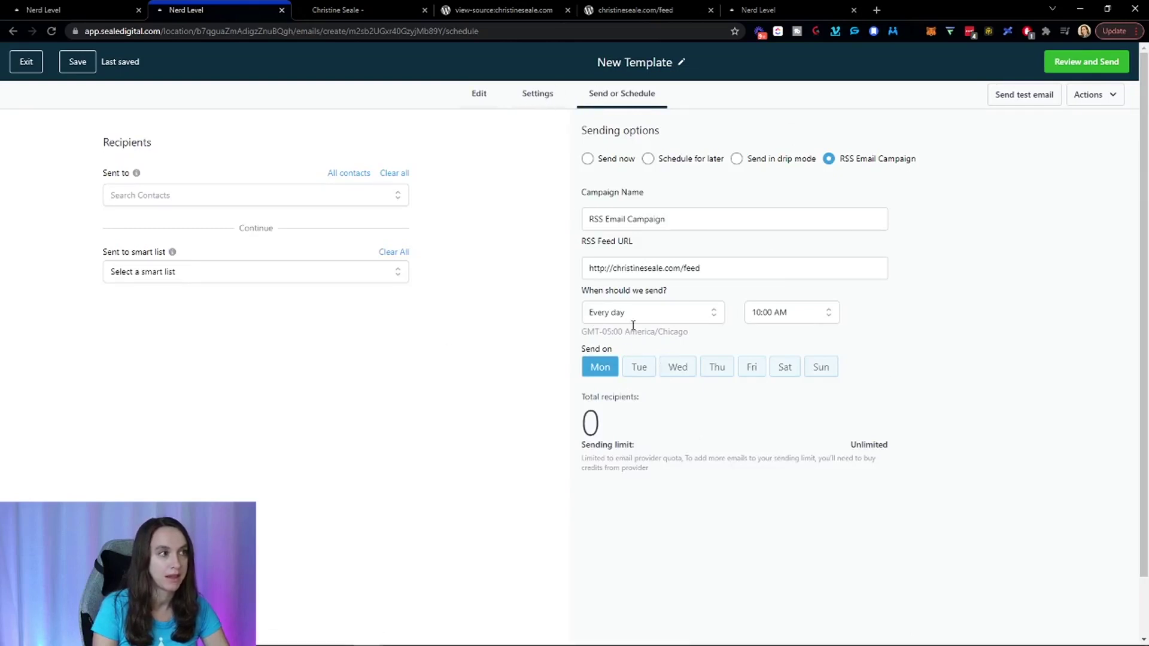
{"action": "left_click", "coordinate": [479, 94]}
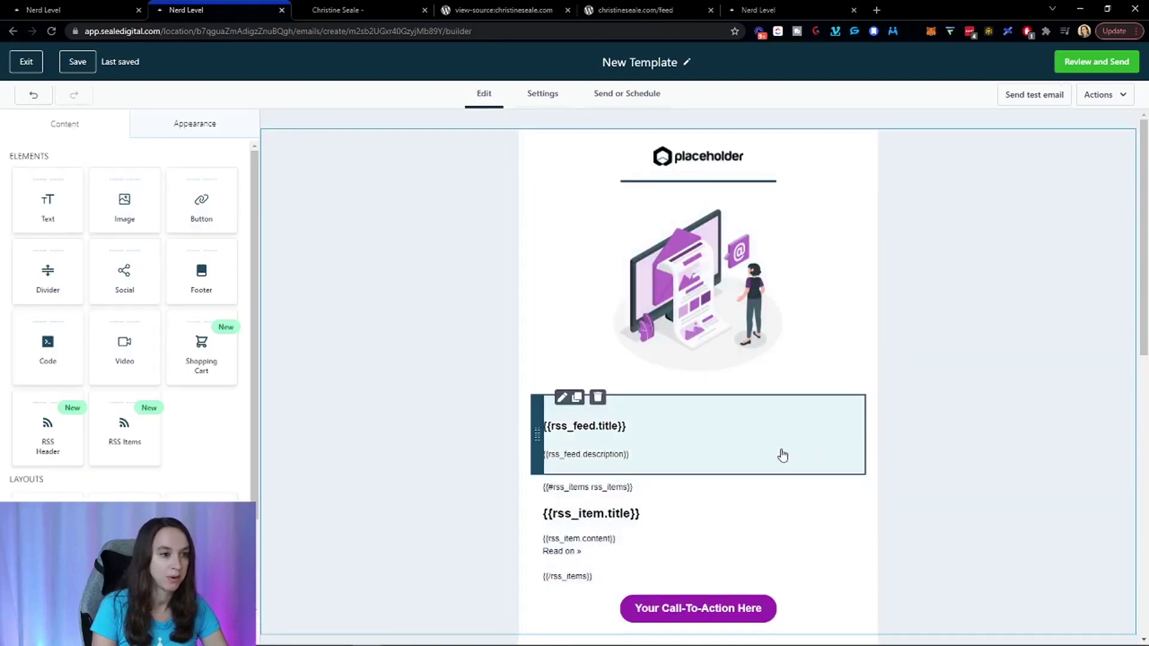
Select the RSS items block and switch its RSS Editing layout between Custom and Basic
{"action": "left_click", "coordinate": [643, 441]}
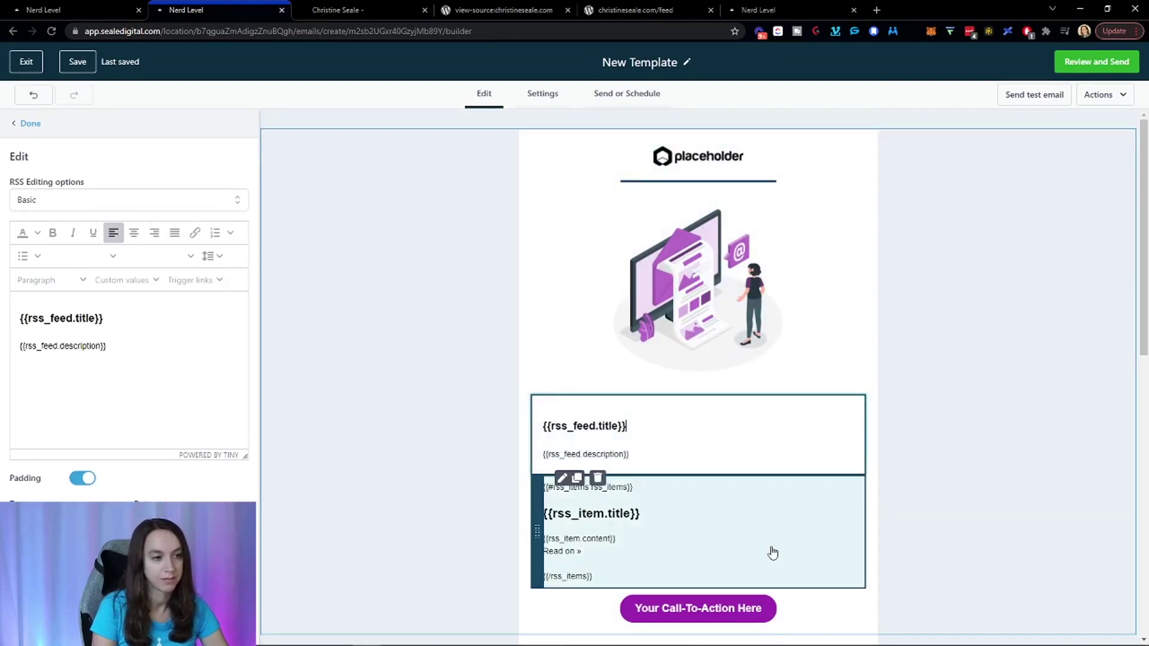
{"action": "left_click", "coordinate": [770, 548]}
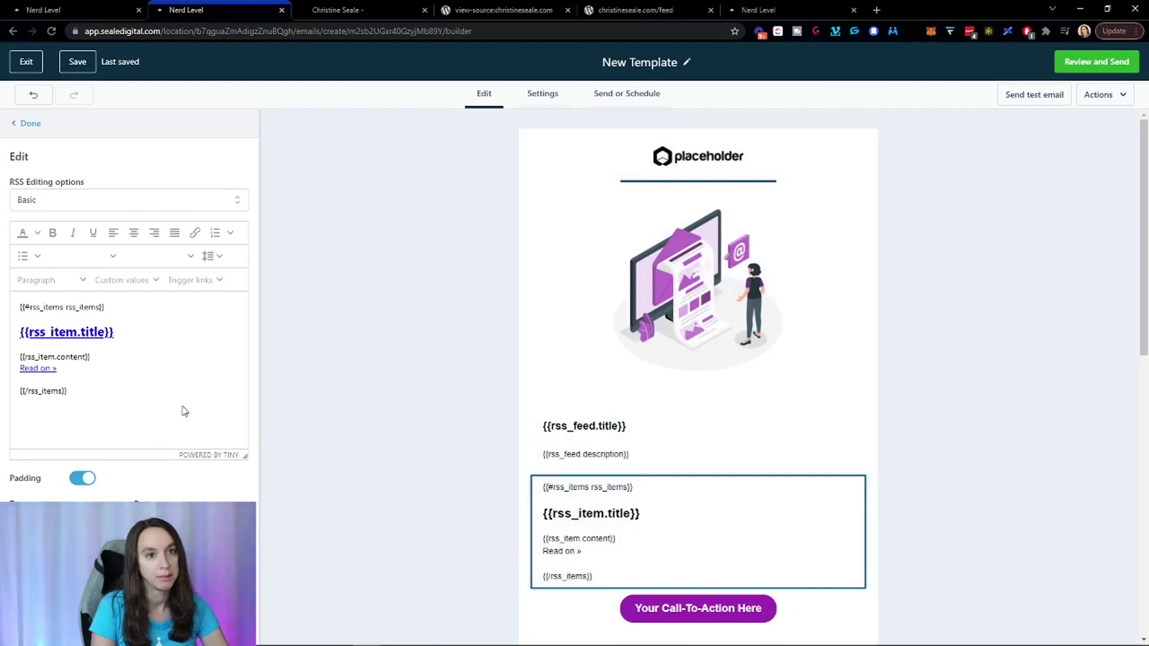
{"action": "left_click", "coordinate": [173, 206]}
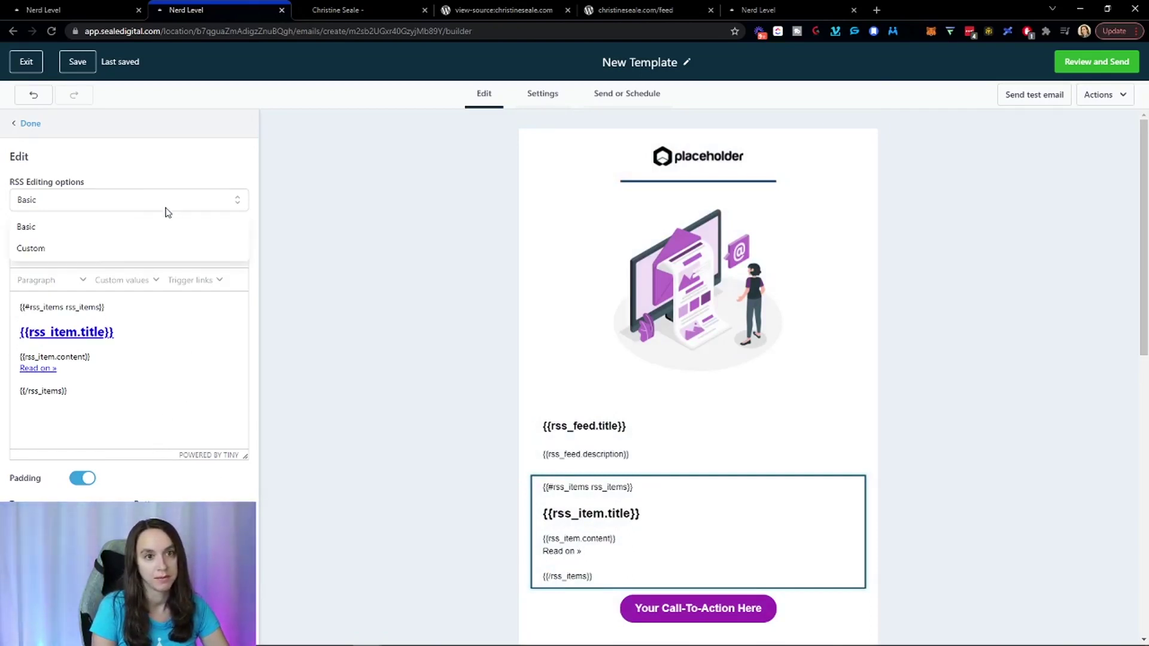
{"action": "left_click", "coordinate": [102, 248]}
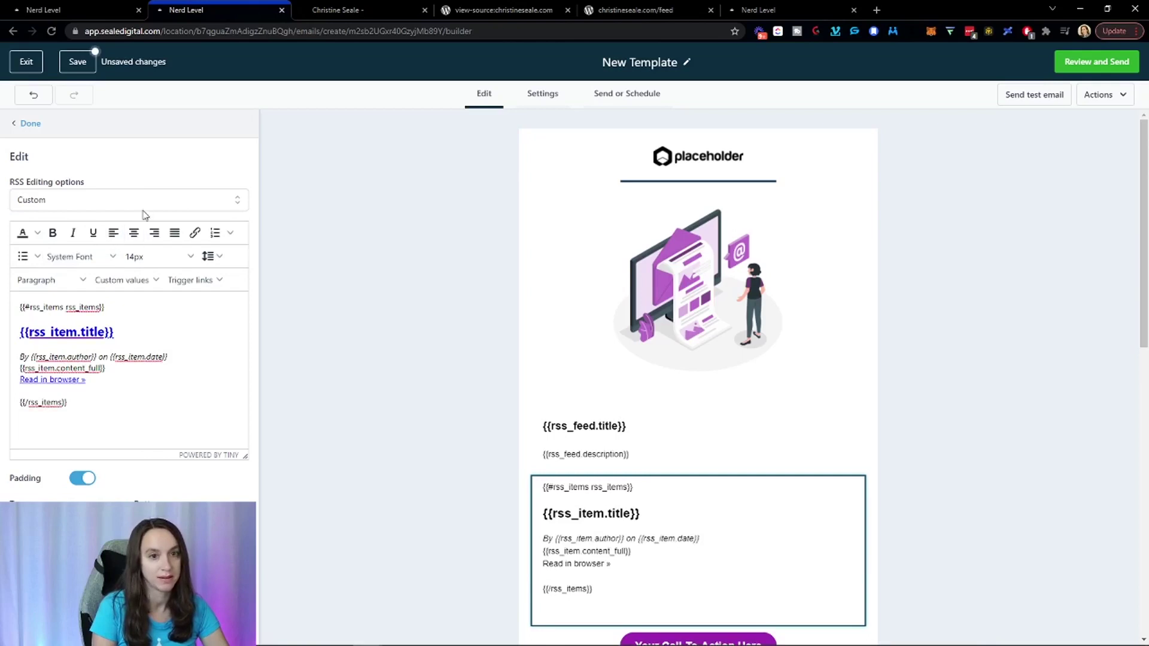
{"action": "left_click", "coordinate": [161, 203]}
{"action": "left_click", "coordinate": [118, 229]}
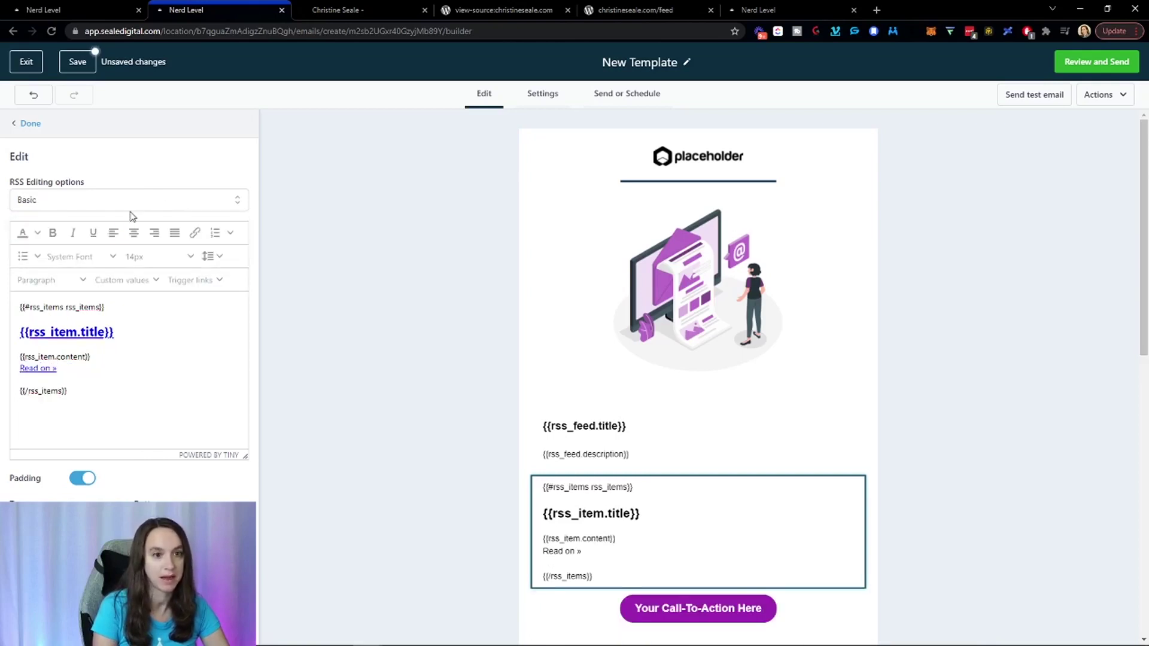
{"action": "left_click", "coordinate": [149, 204]}
{"action": "left_click", "coordinate": [118, 245]}
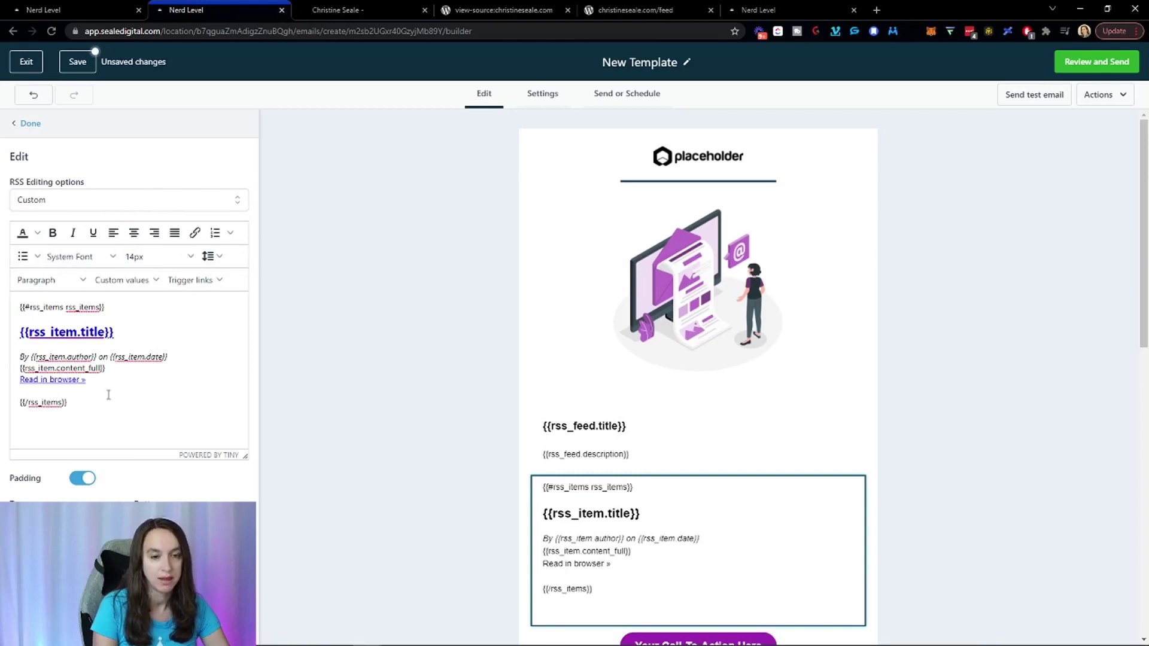
Review the Custom layout's author and content placeholders, then set the items back to Basic
{"action": "left_click_drag", "start_coordinate": [35, 357], "coordinate": [166, 357]}
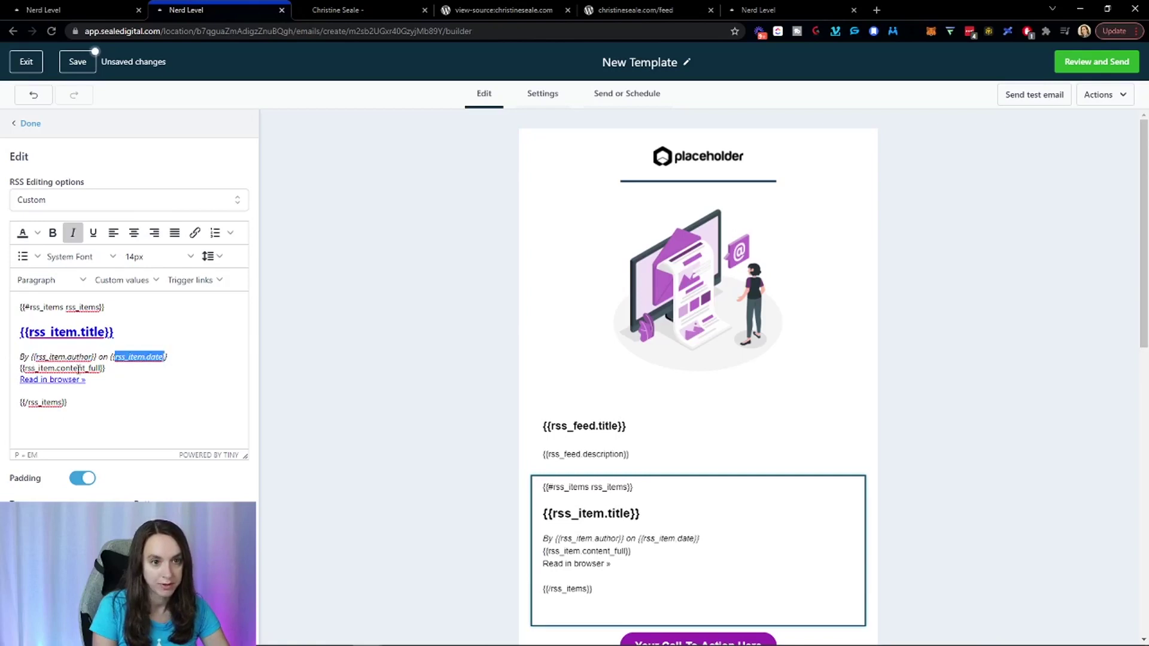
{"action": "left_click_drag", "start_coordinate": [22, 369], "coordinate": [140, 371]}
{"action": "left_click", "coordinate": [140, 371]}
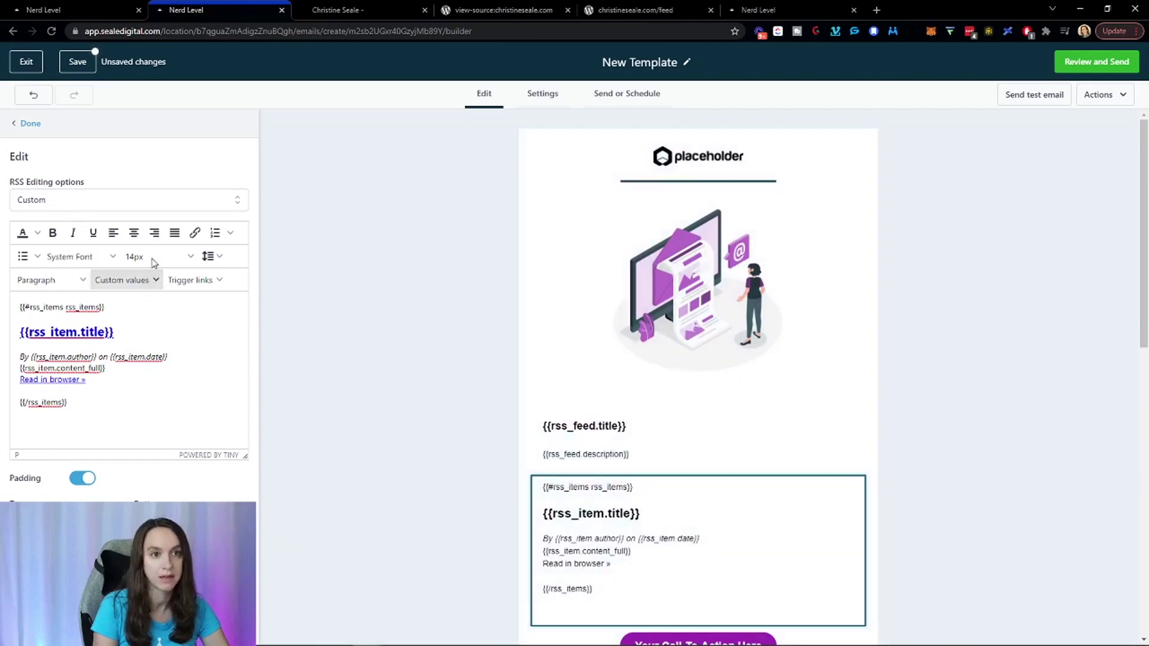
{"action": "left_click", "coordinate": [108, 200]}
{"action": "left_click", "coordinate": [92, 228]}
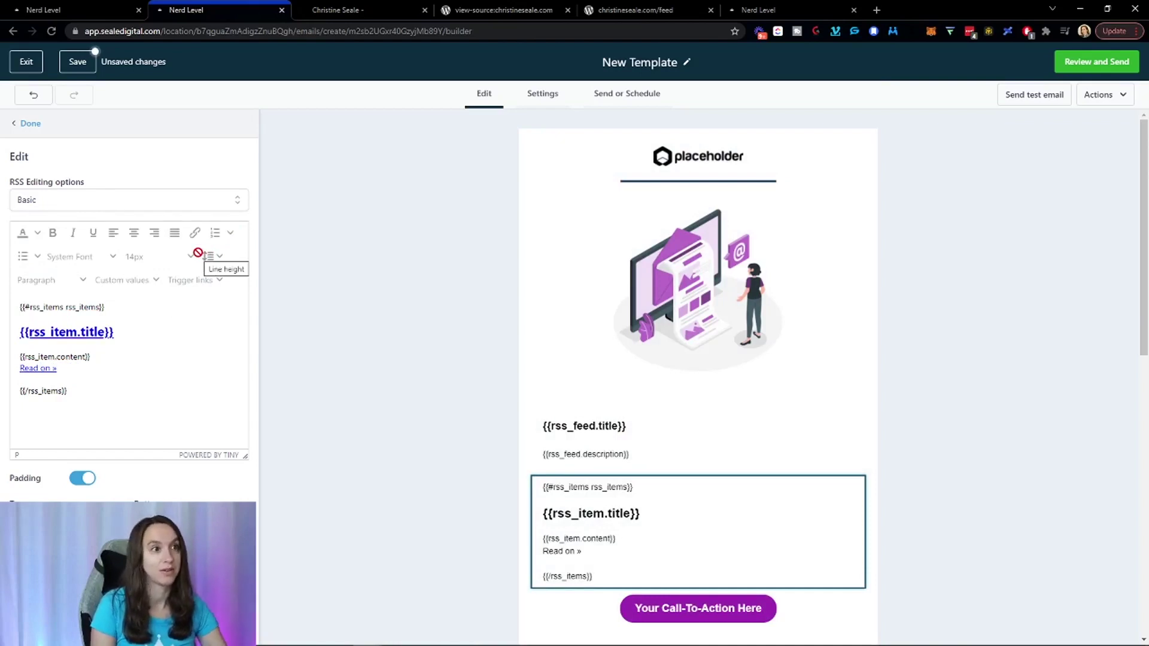
{"action": "left_click", "coordinate": [637, 98]}
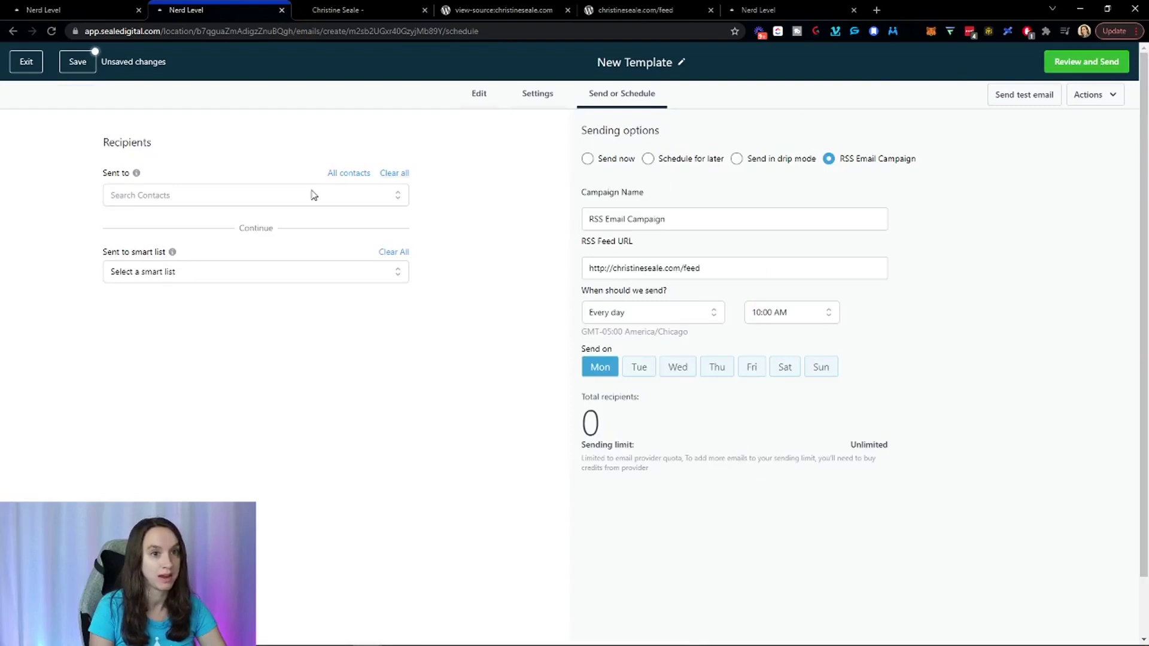
{"action": "left_click", "coordinate": [227, 202]}
{"action": "left_click", "coordinate": [260, 188]}
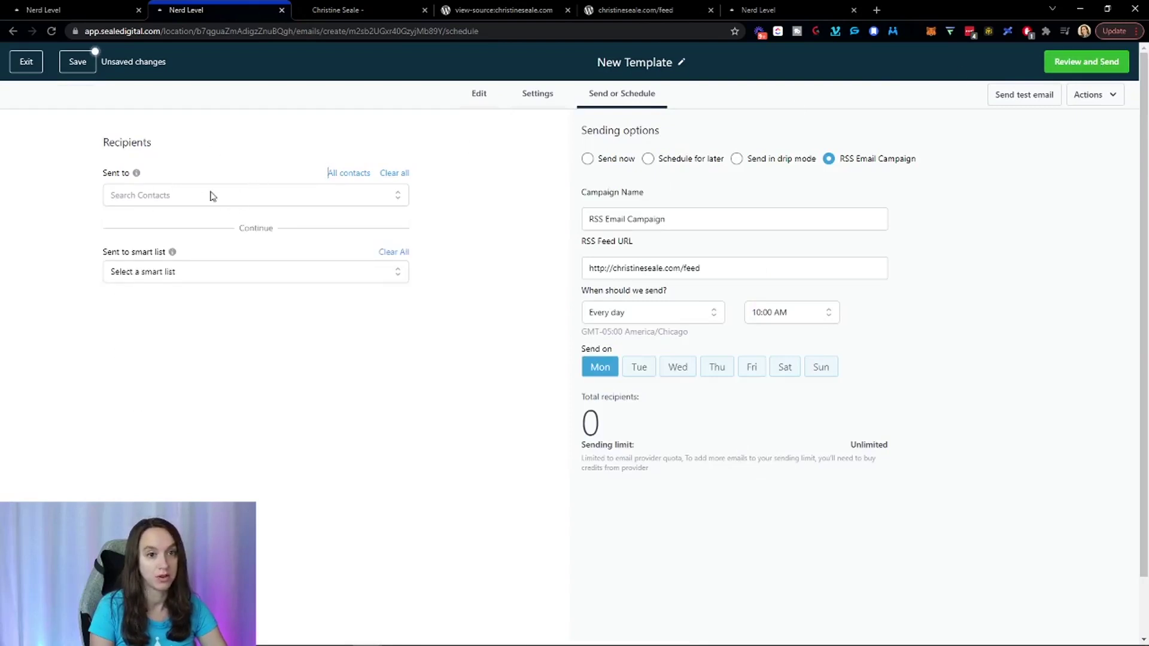
{"action": "left_click", "coordinate": [165, 279]}
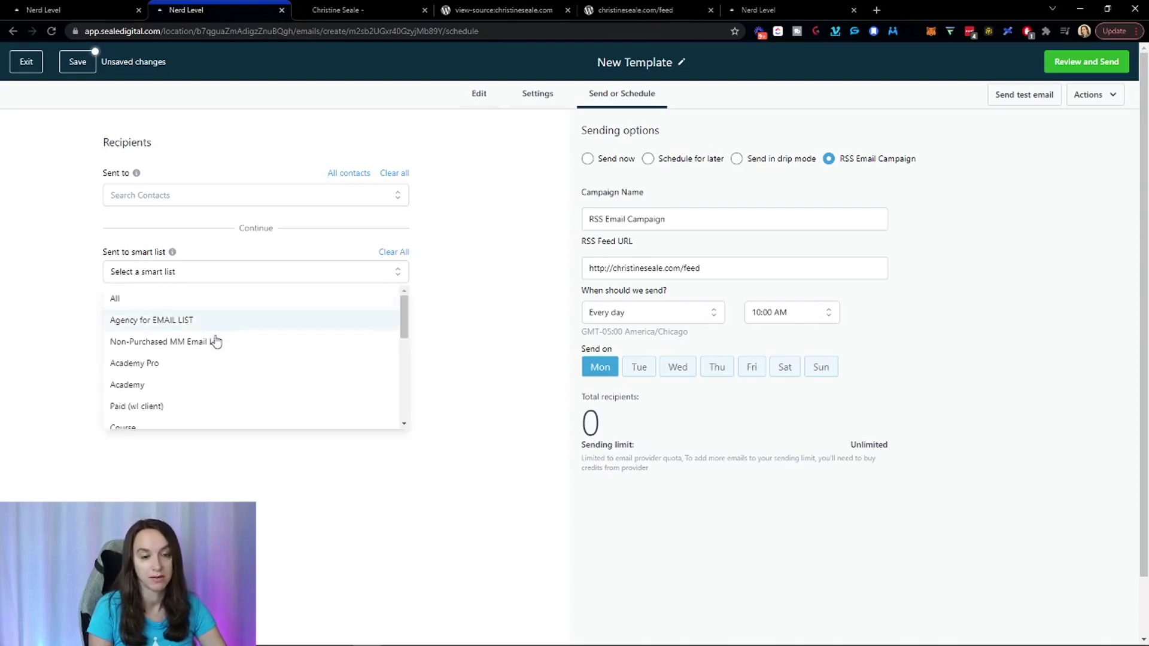
{"action": "left_click", "coordinate": [218, 277]}
{"action": "left_click", "coordinate": [221, 277]}
{"action": "scroll", "coordinate": [225, 346], "scroll_direction": "down", "scroll_amount": 3}
{"action": "scroll", "coordinate": [181, 363], "scroll_direction": "down", "scroll_amount": 1}
{"action": "scroll", "coordinate": [185, 359], "scroll_direction": "down", "scroll_amount": 4}
{"action": "left_click", "coordinate": [185, 358]}
{"action": "scroll", "coordinate": [371, 401], "scroll_direction": "up", "scroll_amount": 1}
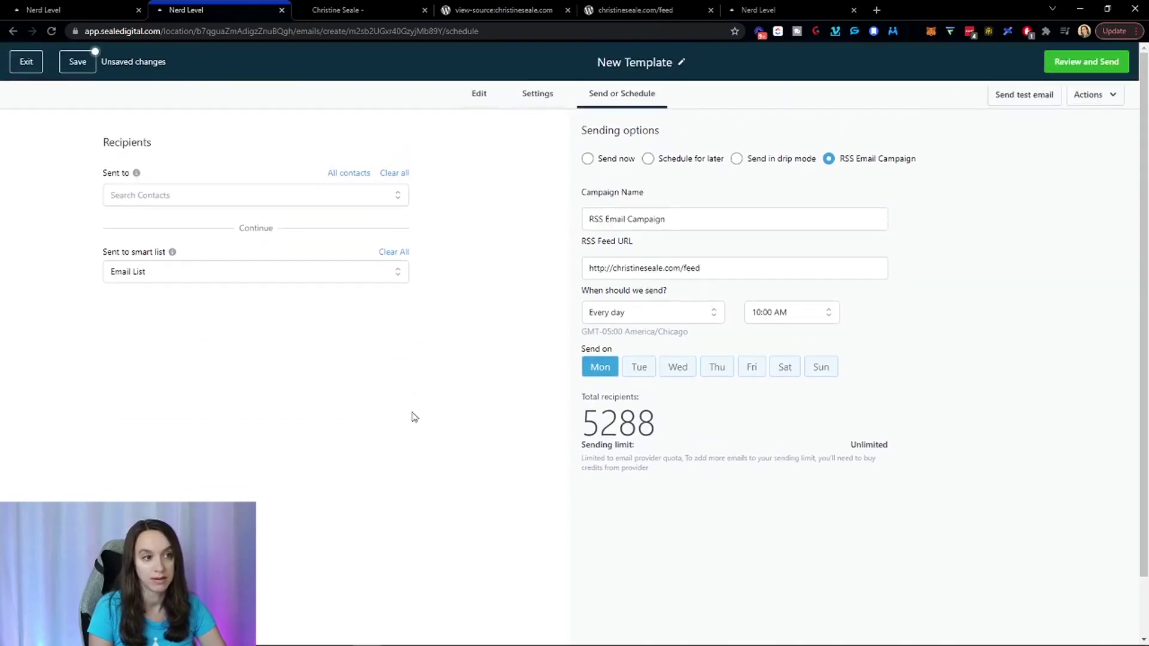
{"action": "left_click_drag", "start_coordinate": [580, 429], "coordinate": [685, 431]}
{"action": "left_click", "coordinate": [752, 431]}
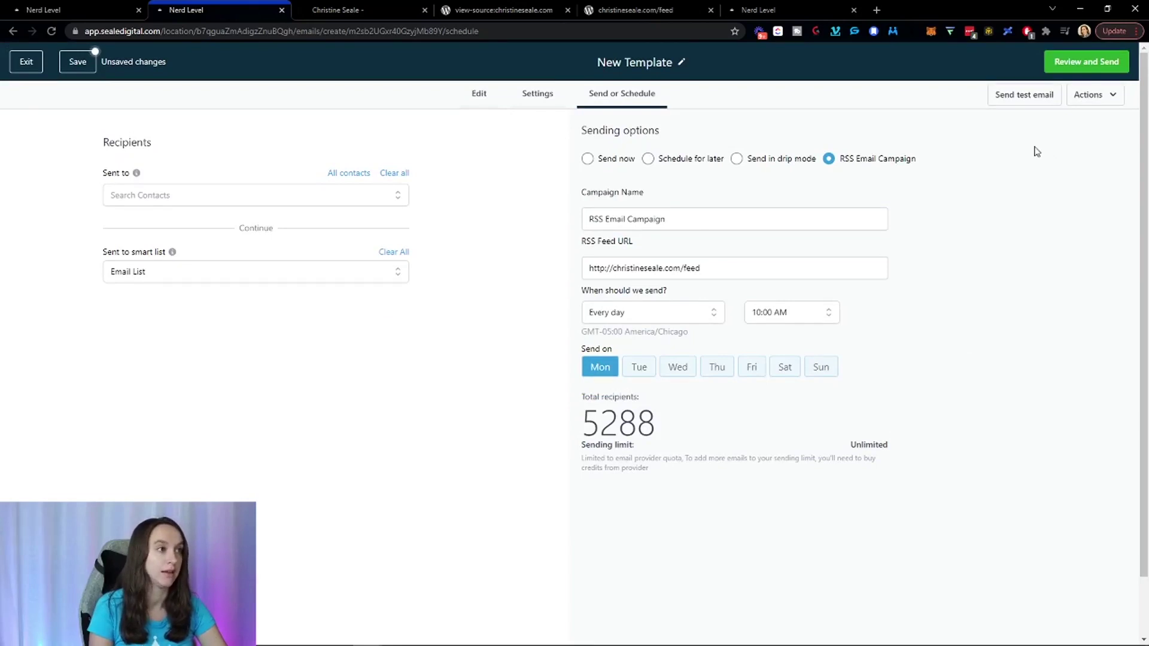
{"action": "left_click", "coordinate": [209, 272]}
{"action": "left_click", "coordinate": [405, 252]}
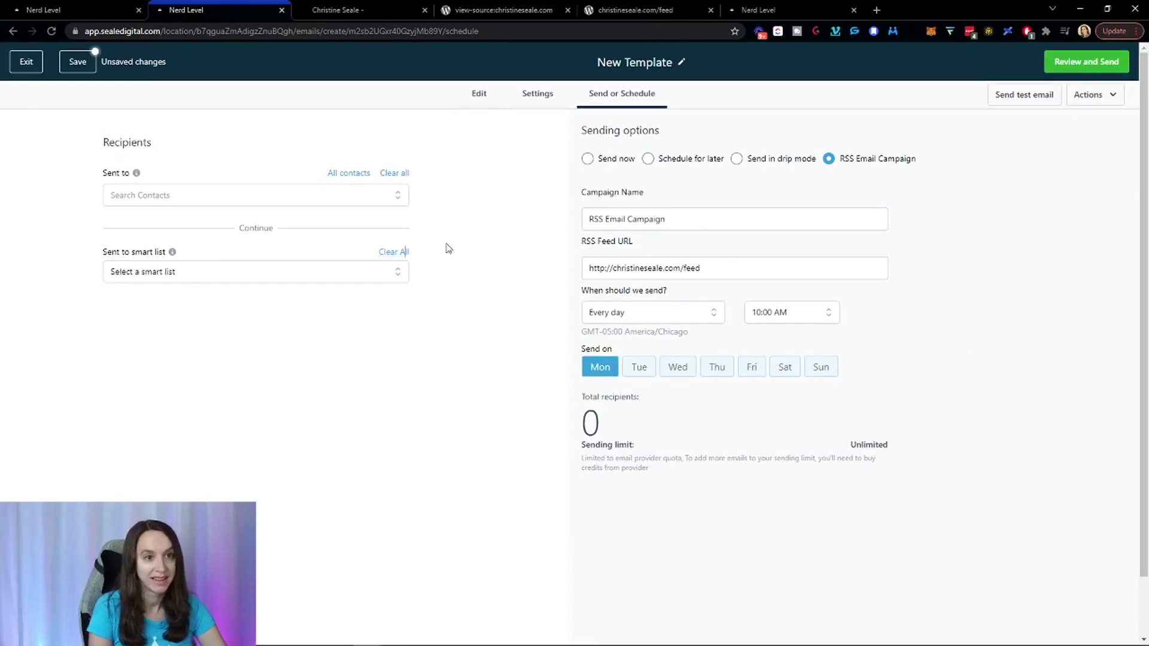